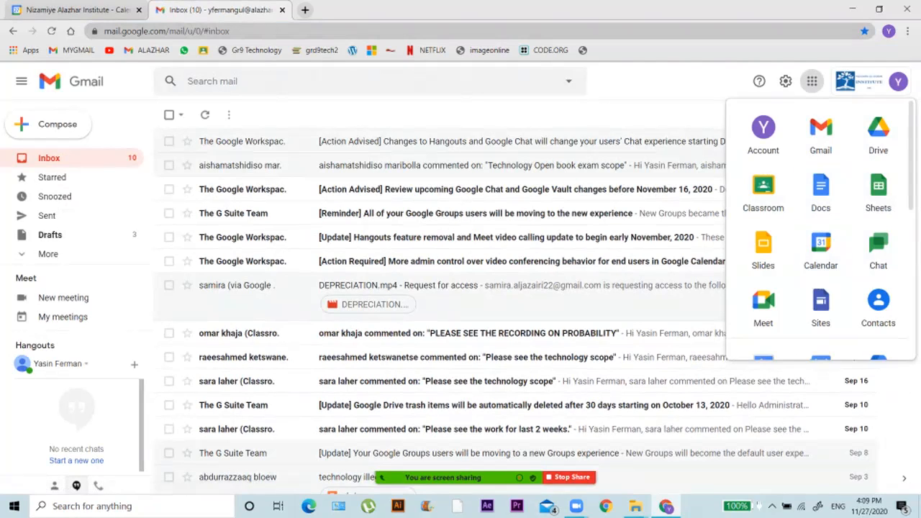
Switch to the Google Calendar page and preview its Day, Month and Year views.
left_click(80, 10)
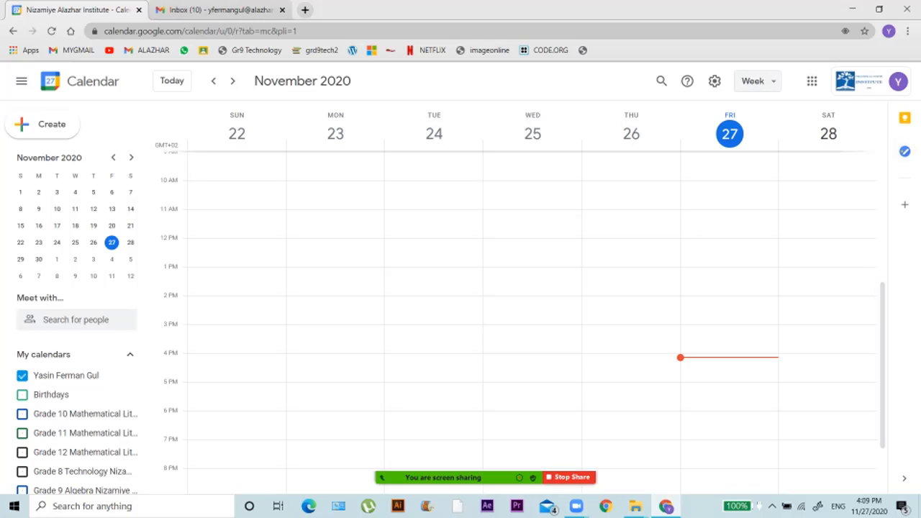
left_click(753, 81)
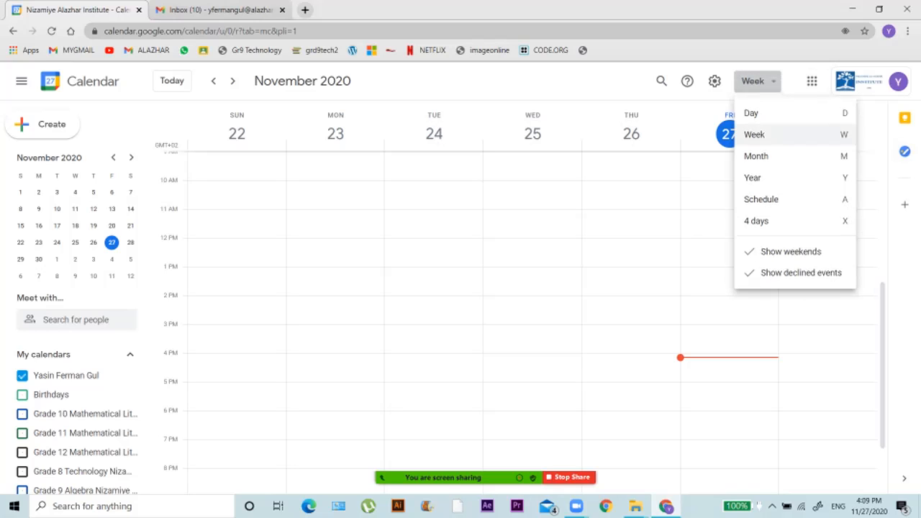
left_click(753, 113)
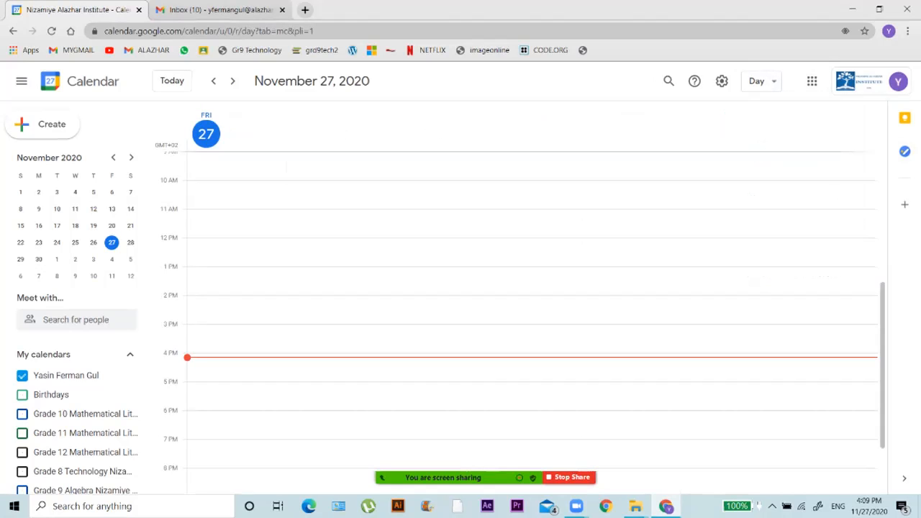
left_click(760, 81)
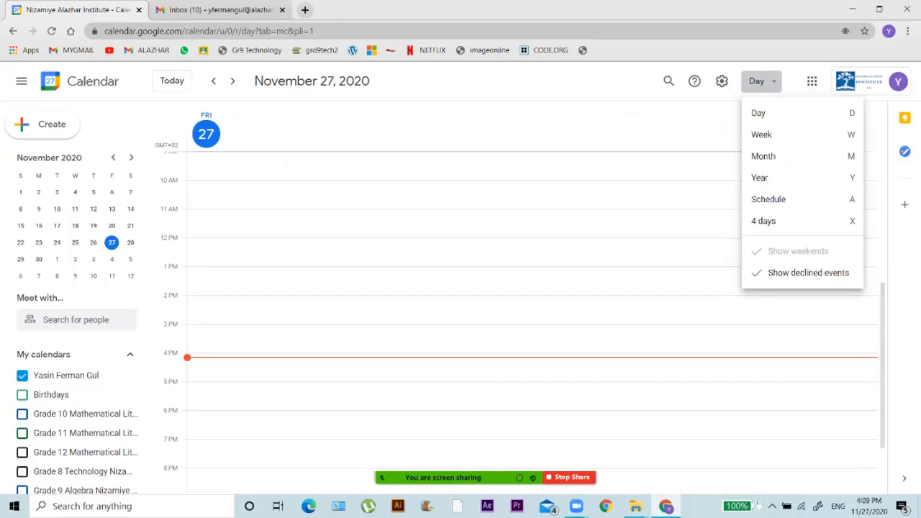
left_click(763, 156)
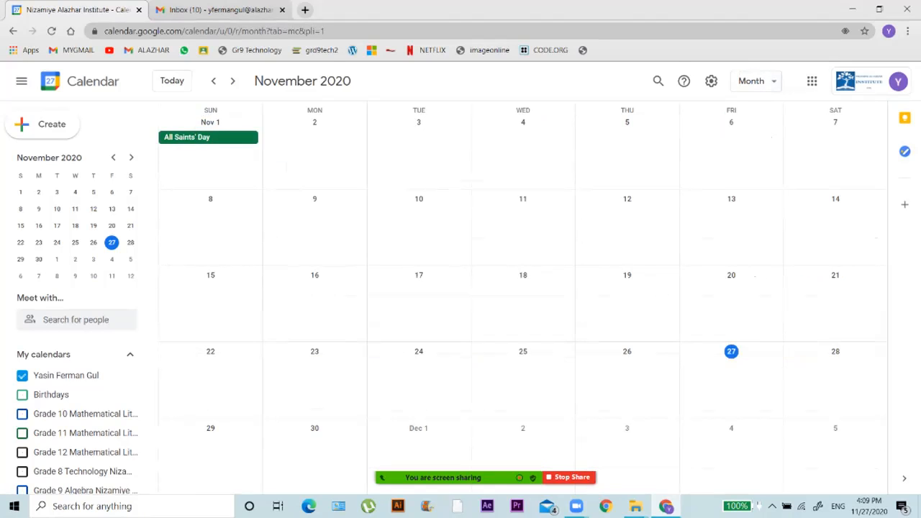
left_click(756, 80)
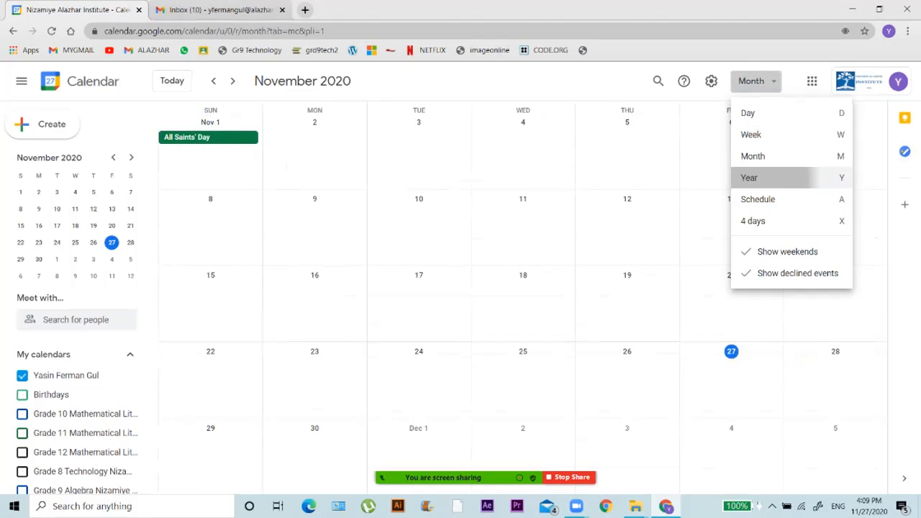
left_click(749, 178)
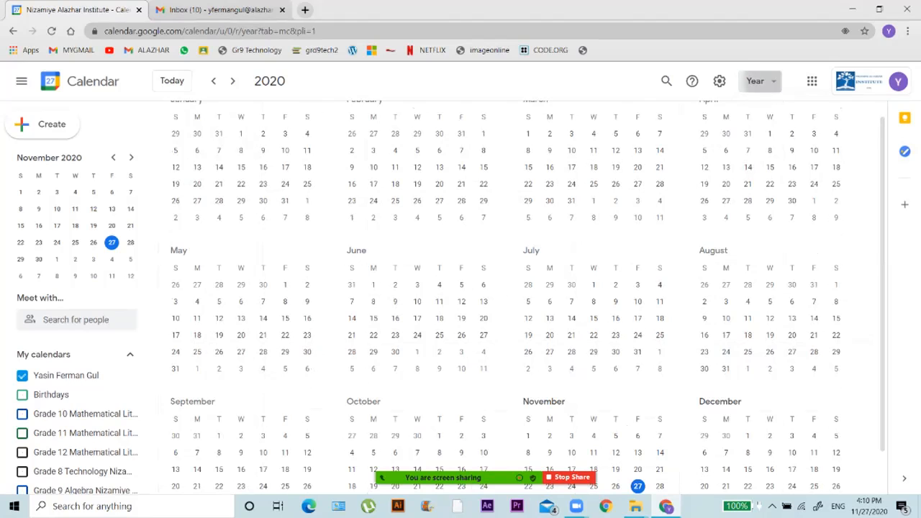
Preview the 4 days view of the calendar, and return to the Week view.
left_click(755, 81)
left_click(761, 221)
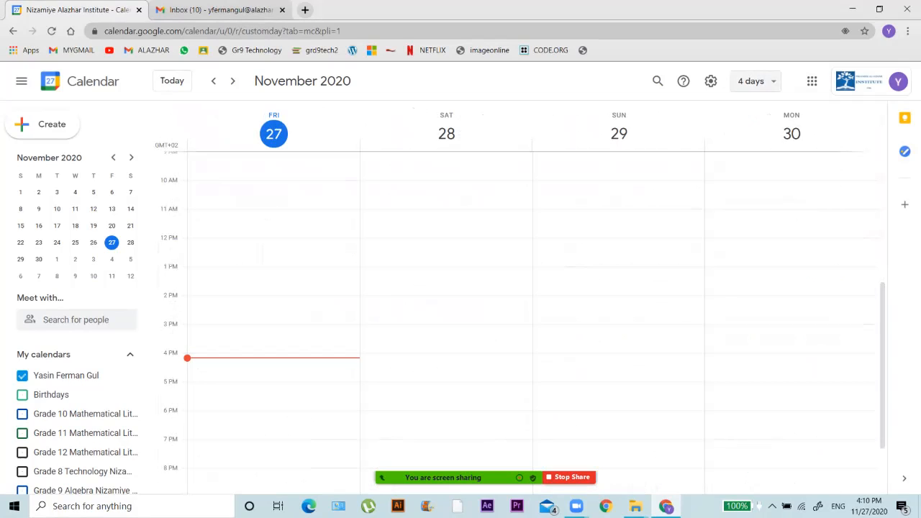
left_click(755, 80)
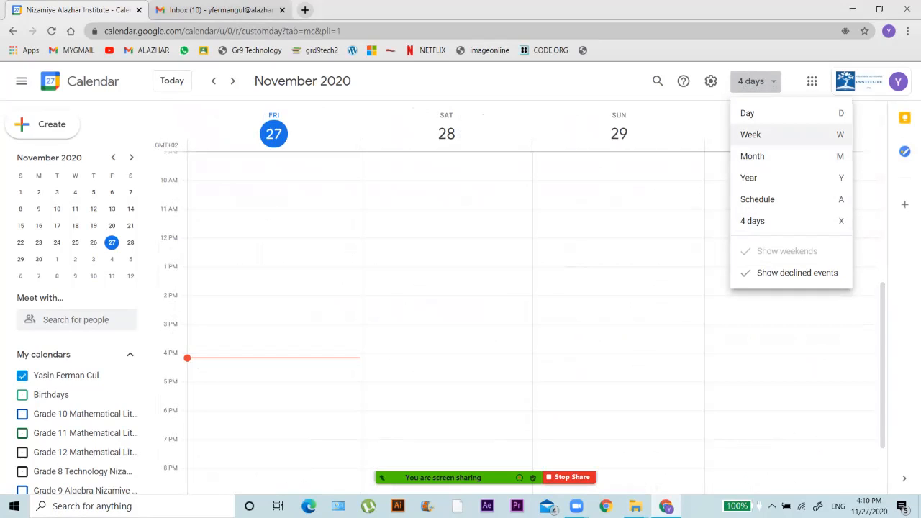
left_click(750, 135)
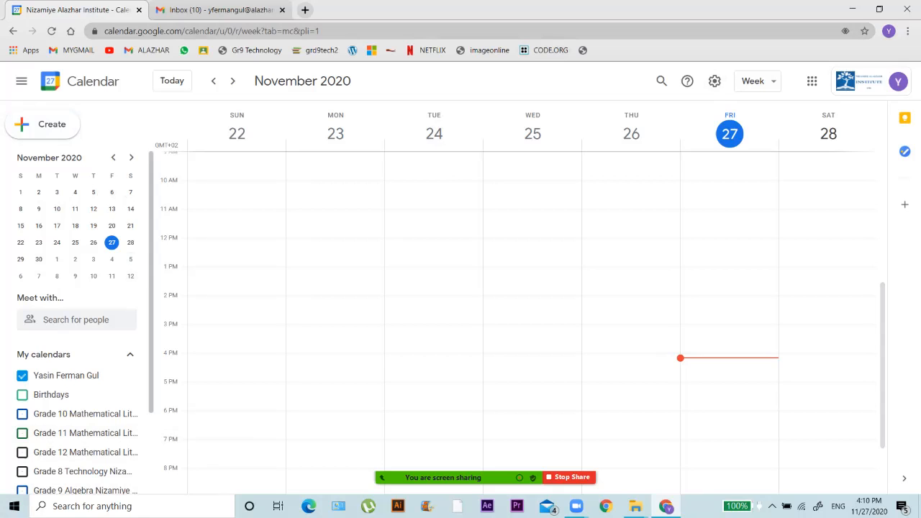
scroll(75, 324, "down", 2)
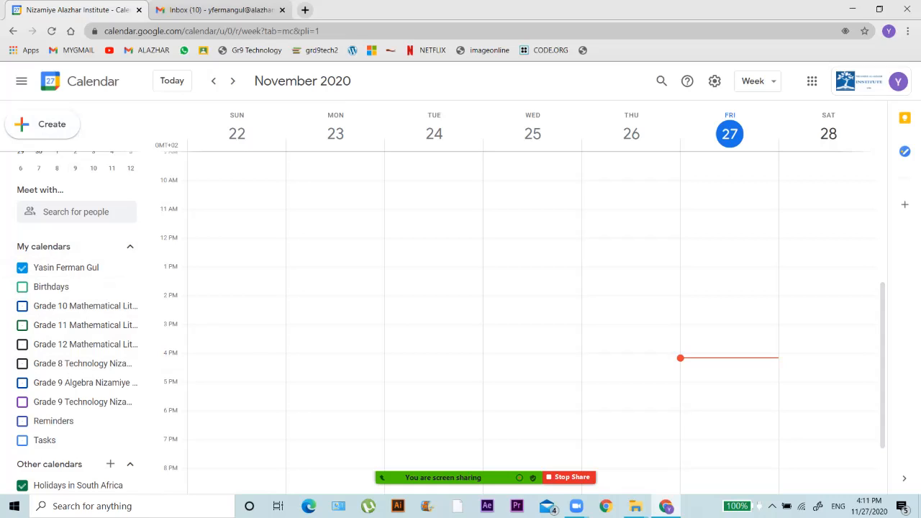
left_click(714, 81)
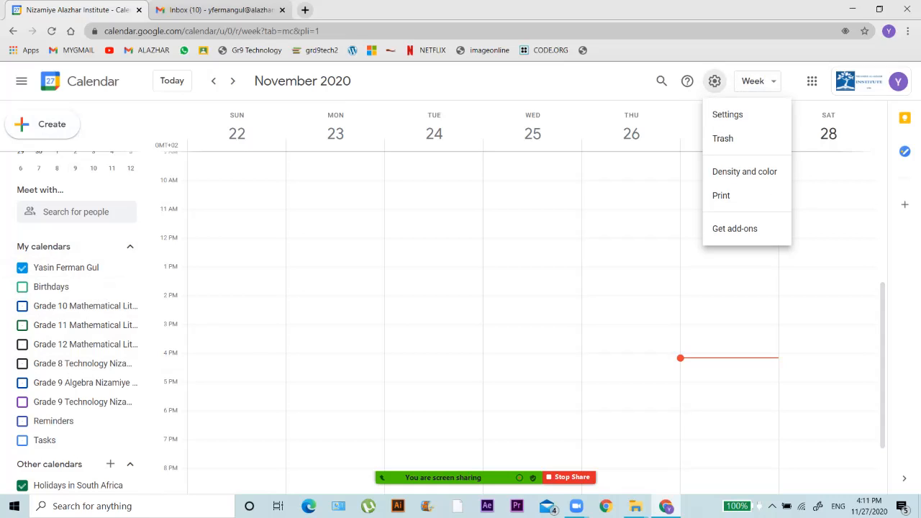
left_click(728, 114)
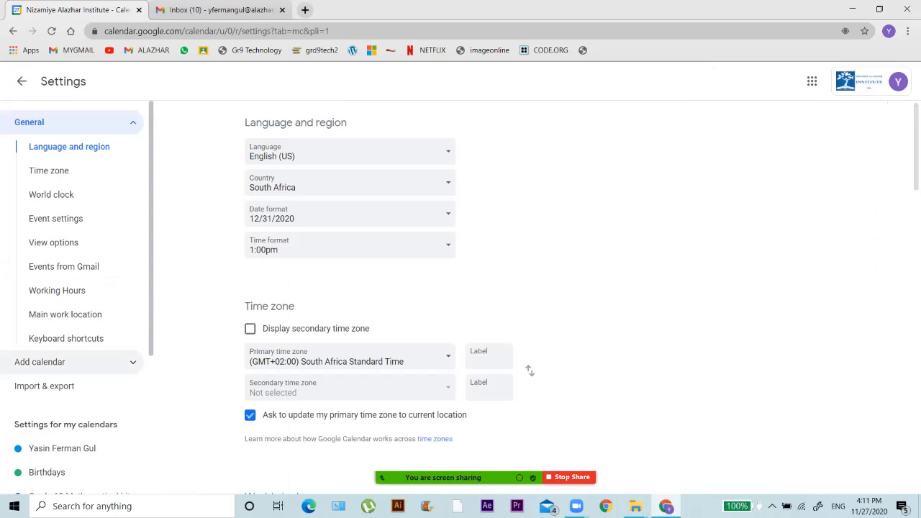
scroll(72, 309, "down", 1)
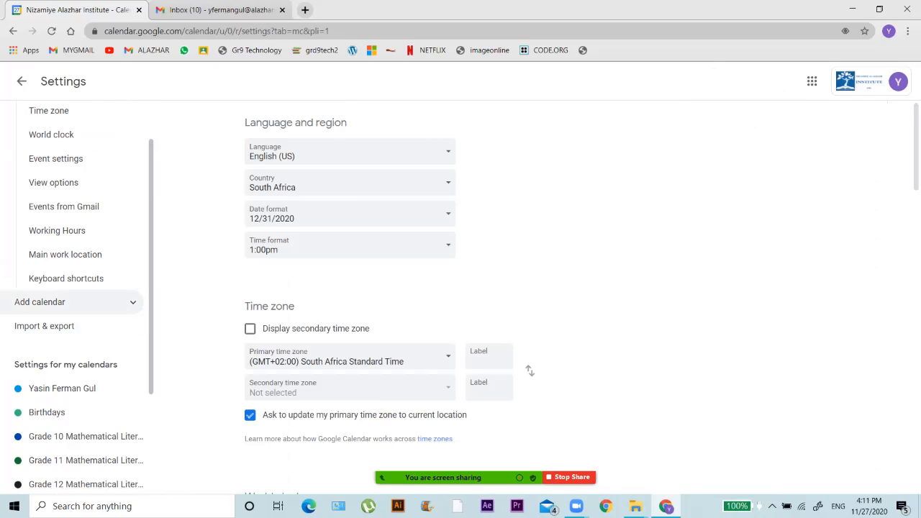
left_click(72, 302)
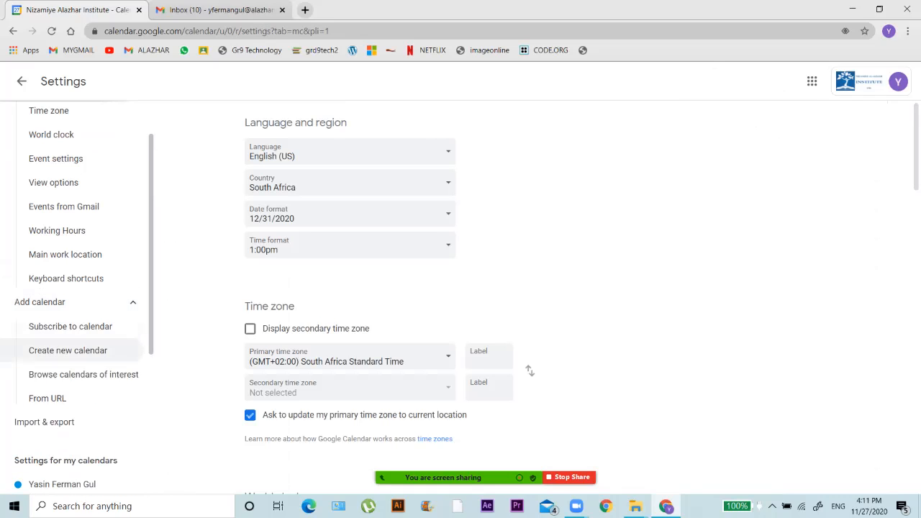
left_click(67, 350)
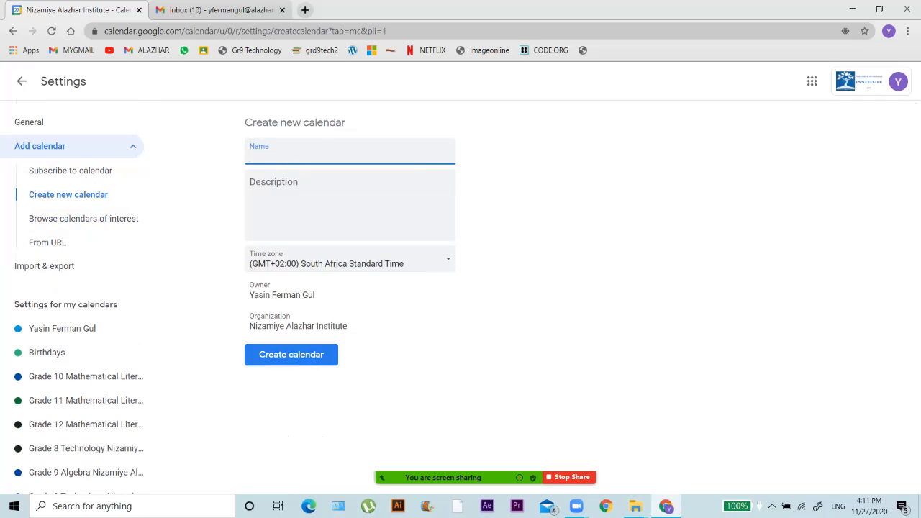
left_click(21, 81)
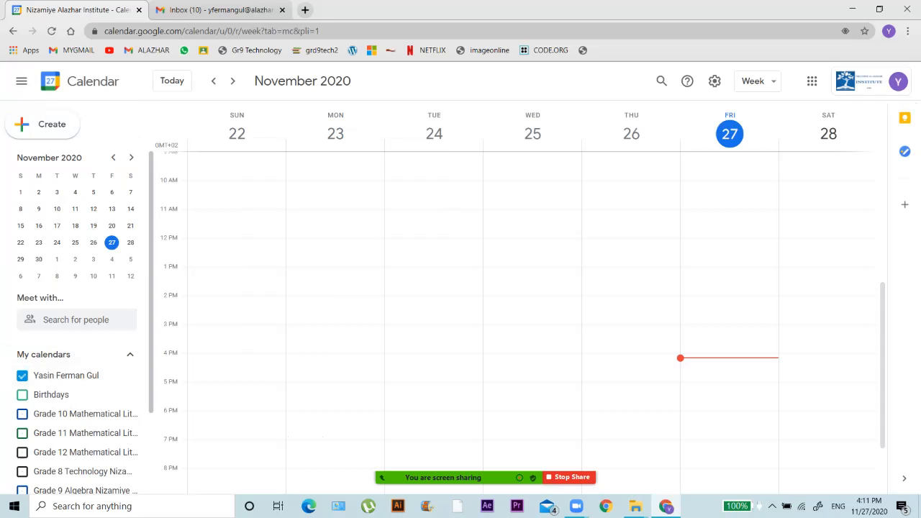
Create a new calendar named with the person's first name in possessive form followed by "appointment", keeping the South Africa Standard Time zone.
scroll(79, 309, "down", 3)
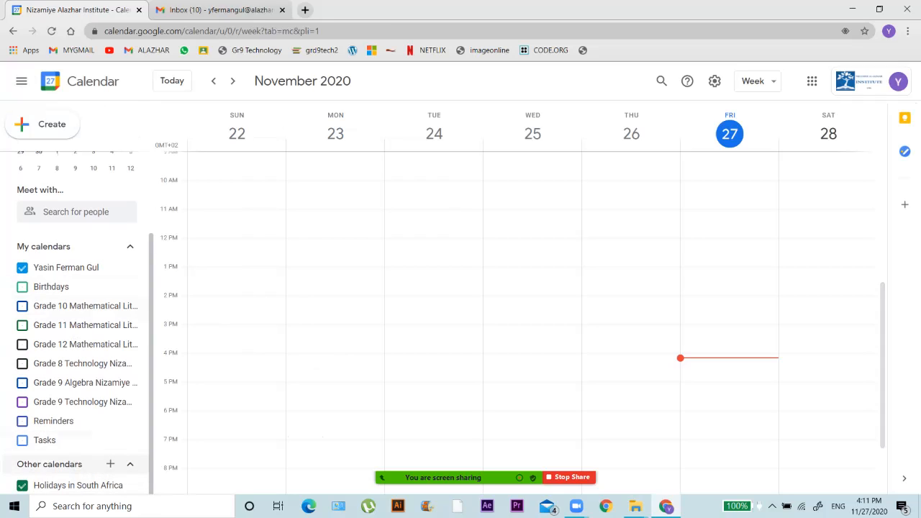
left_click(110, 464)
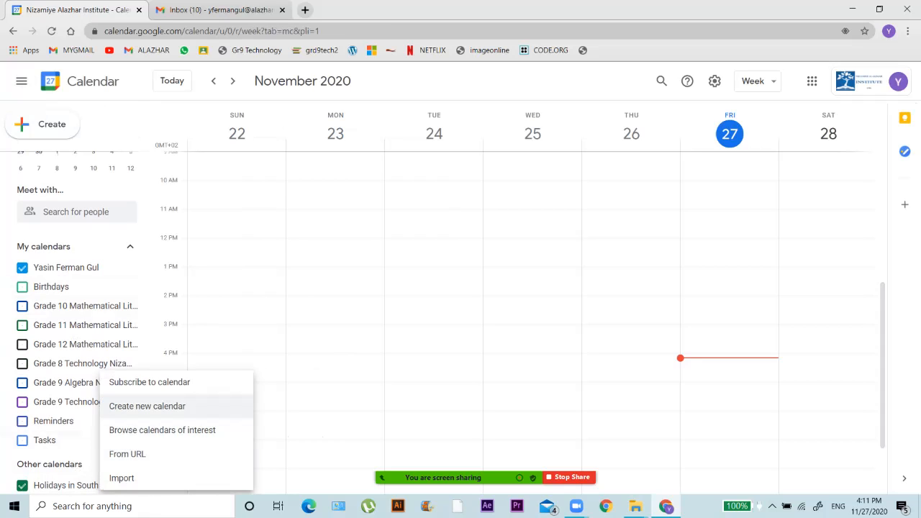
left_click(147, 405)
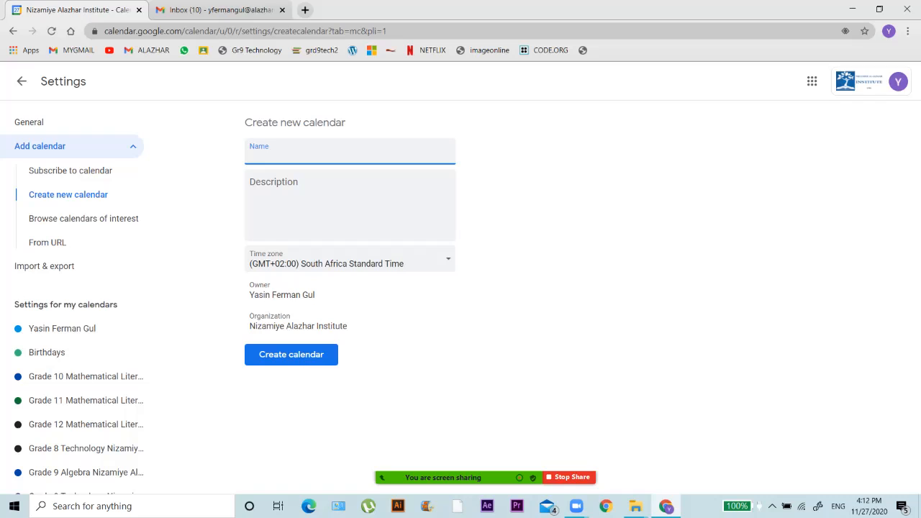
key("Caps_Lock")
type("N")
key("Caps_Lock")
type("ura`s appointment")
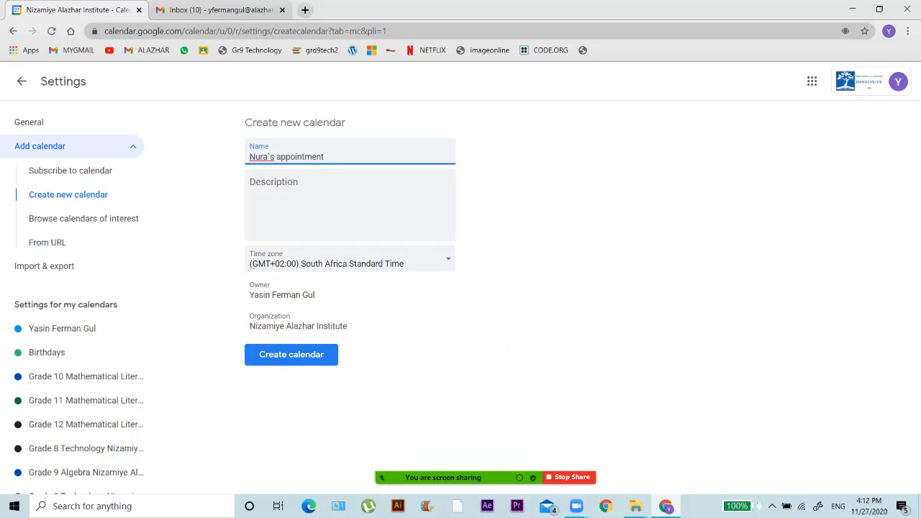
left_click(290, 354)
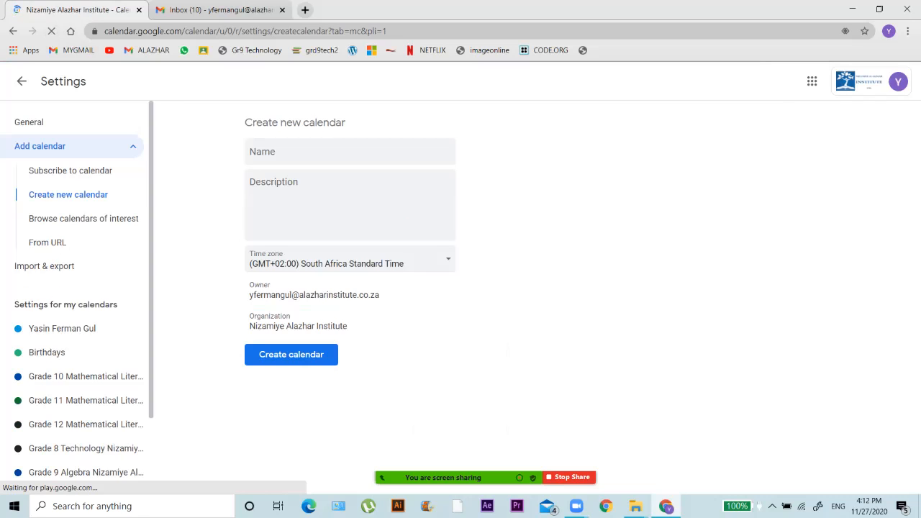
Reload the settings page to refresh the list of own calendars, and return to the week view.
scroll(75, 287, "down", 1)
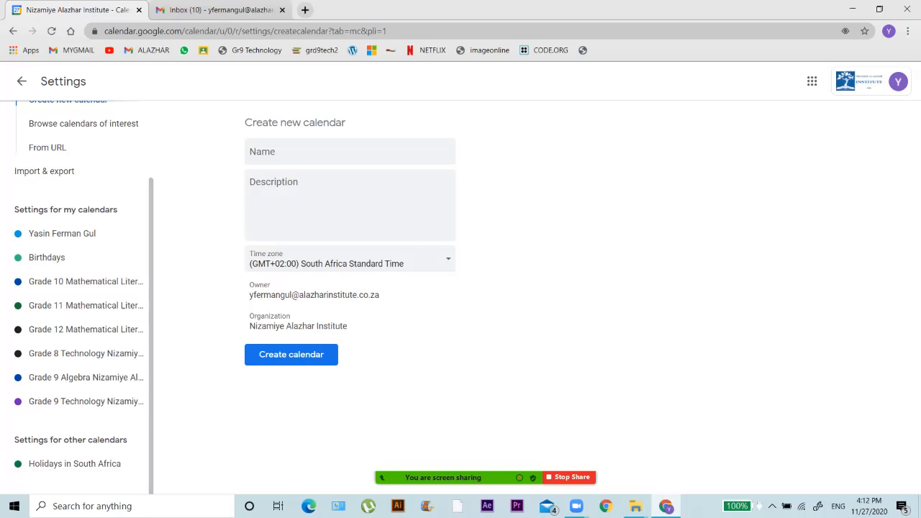
left_click(52, 31)
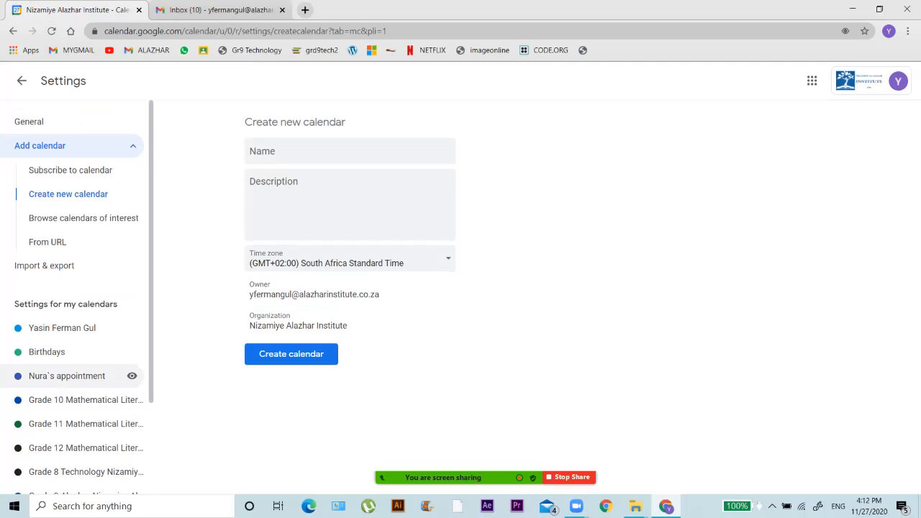
scroll(72, 339, "down", 1)
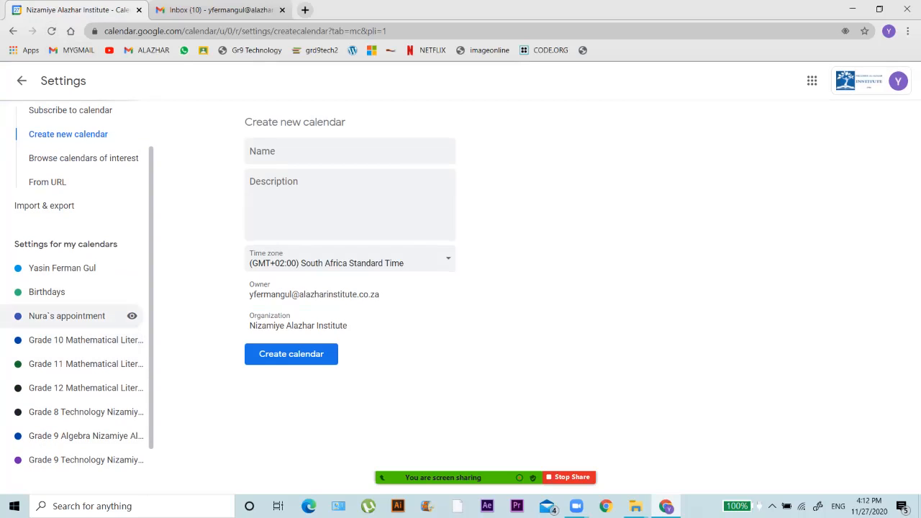
scroll(72, 324, "up", 1)
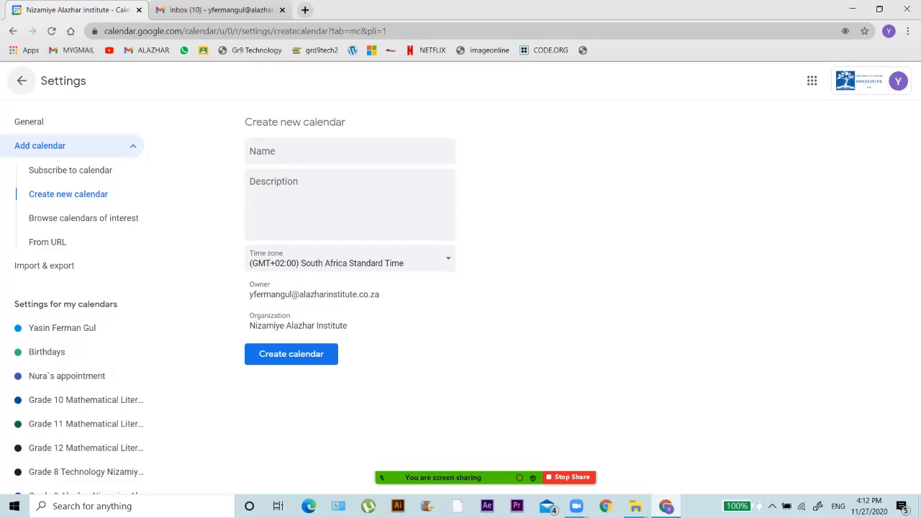
left_click(21, 81)
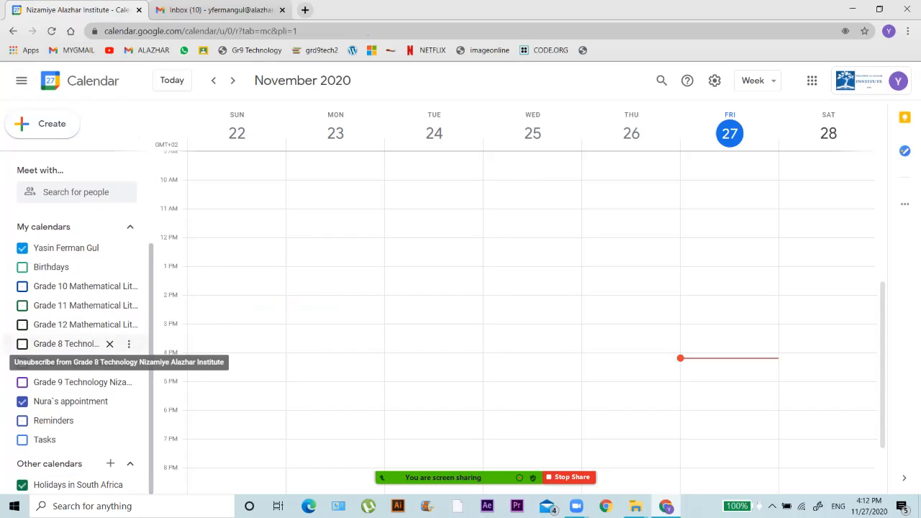
Try out showing and hiding the owner's primary calendar and Birthdays, leaving both of them hidden.
left_click(22, 247)
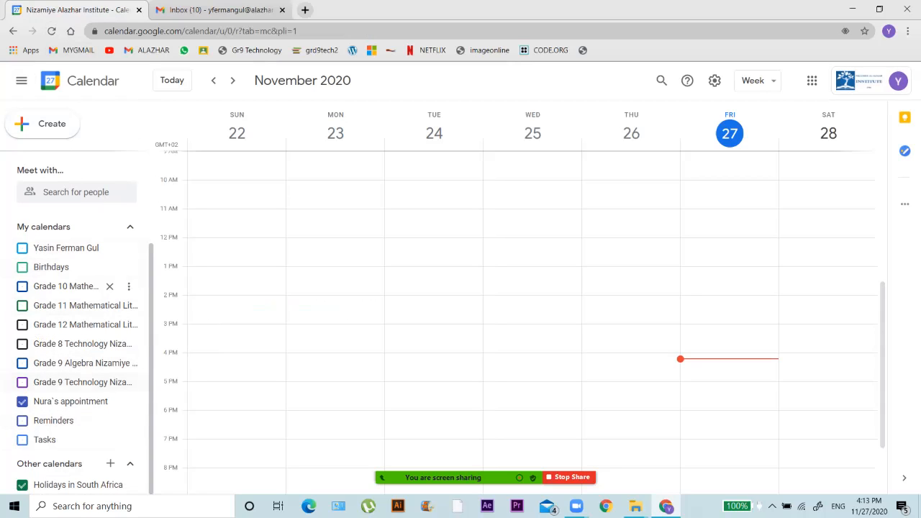
left_click(22, 247)
left_click(22, 266)
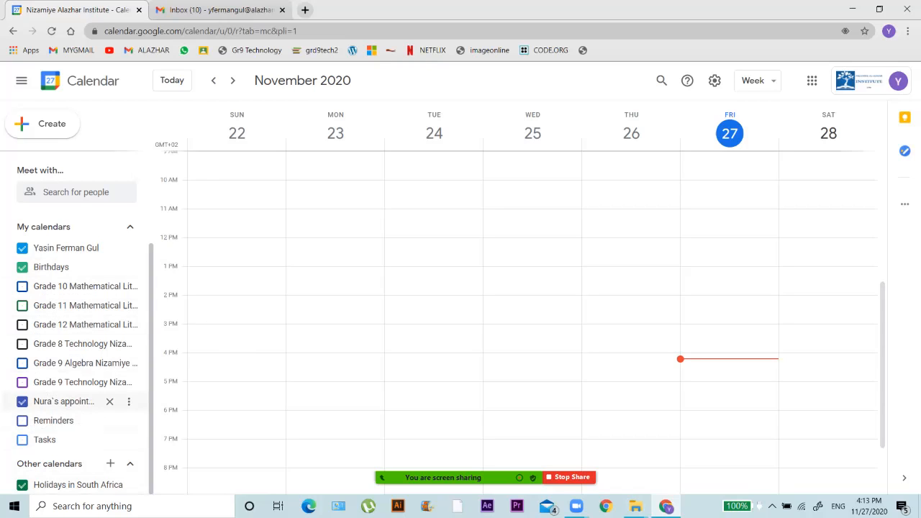
left_click(22, 247)
left_click(22, 267)
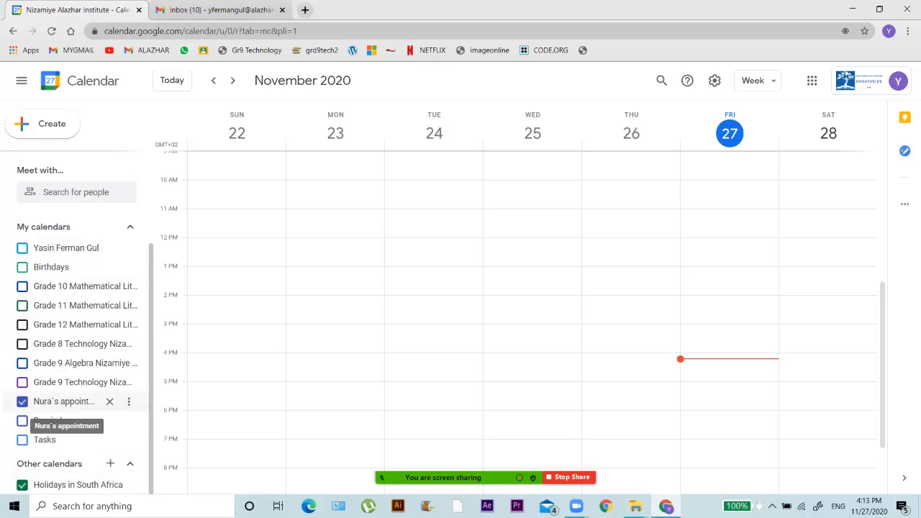
Change the color of the new appointment calendar to dark green.
left_click(129, 402)
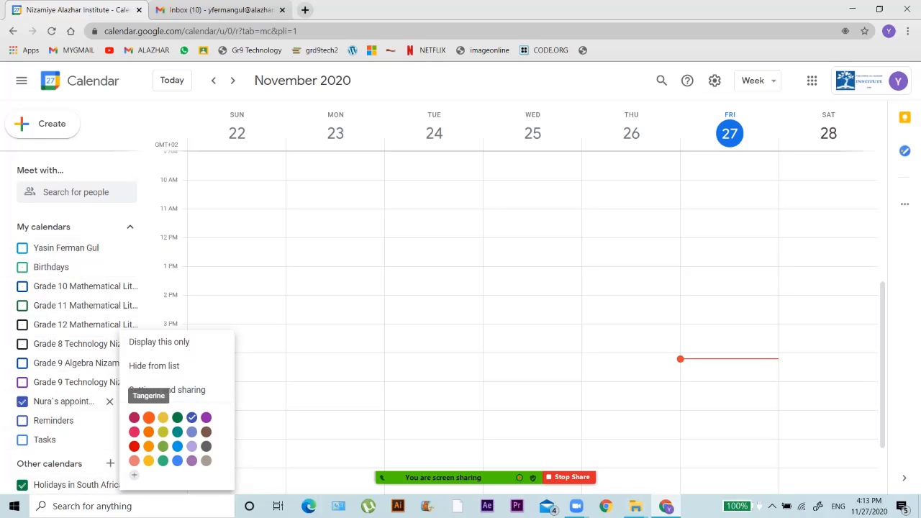
key("Escape")
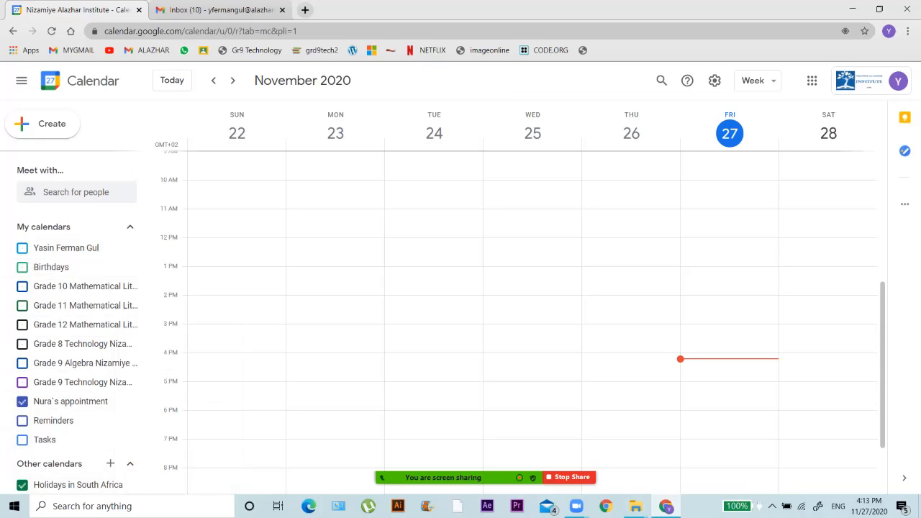
left_click(128, 401)
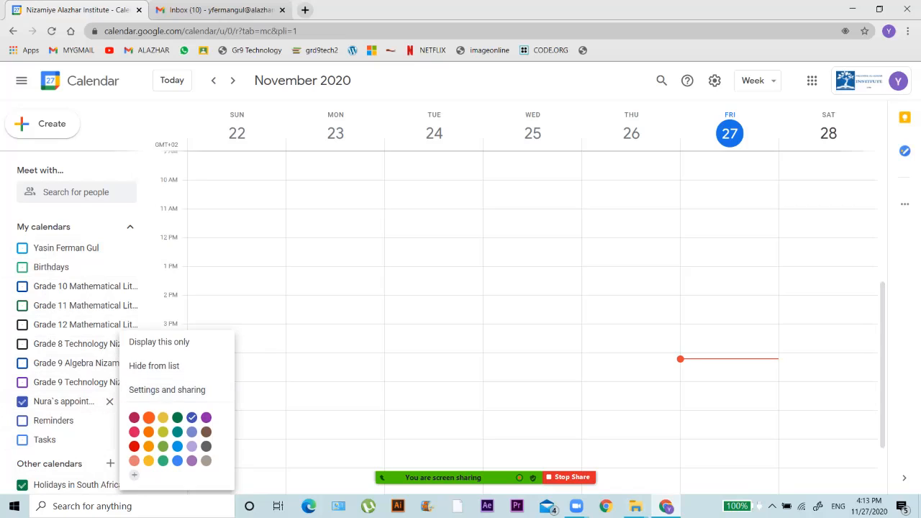
left_click(177, 417)
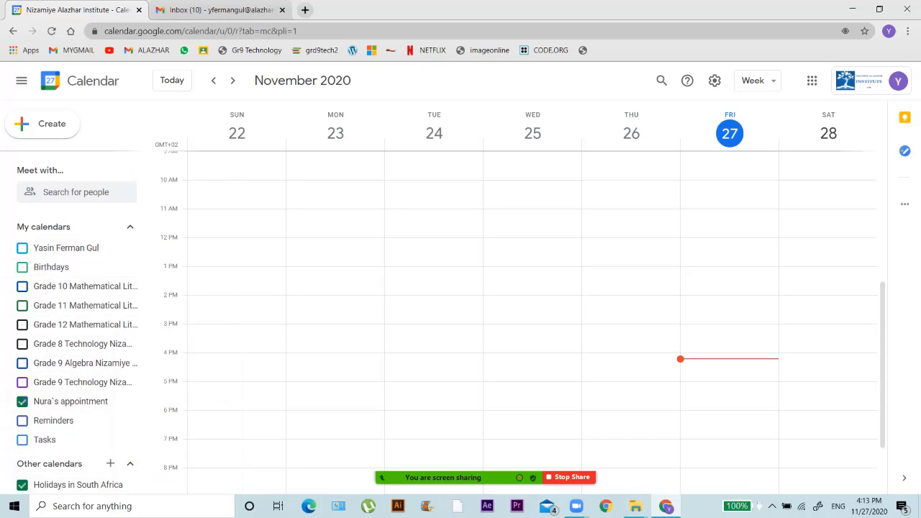
Change the color of the appointment calendar to pinkish red.
left_click(530, 374)
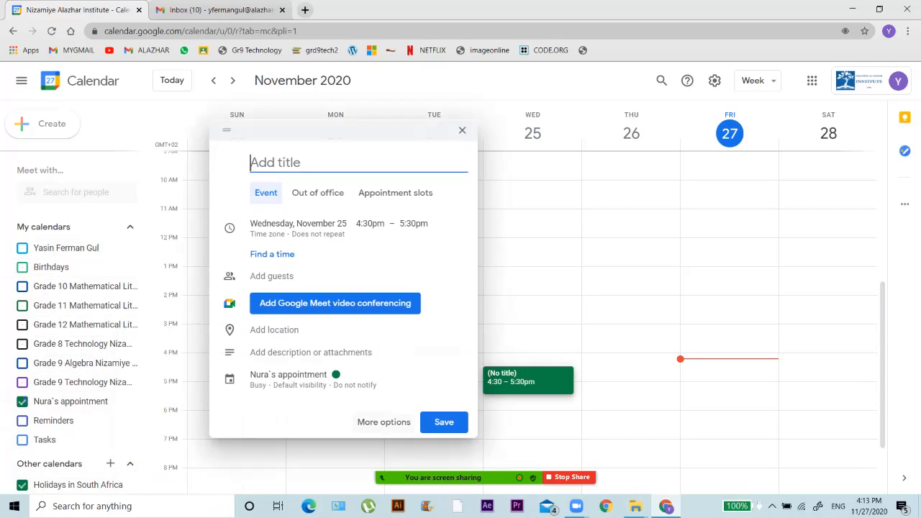
key("Escape")
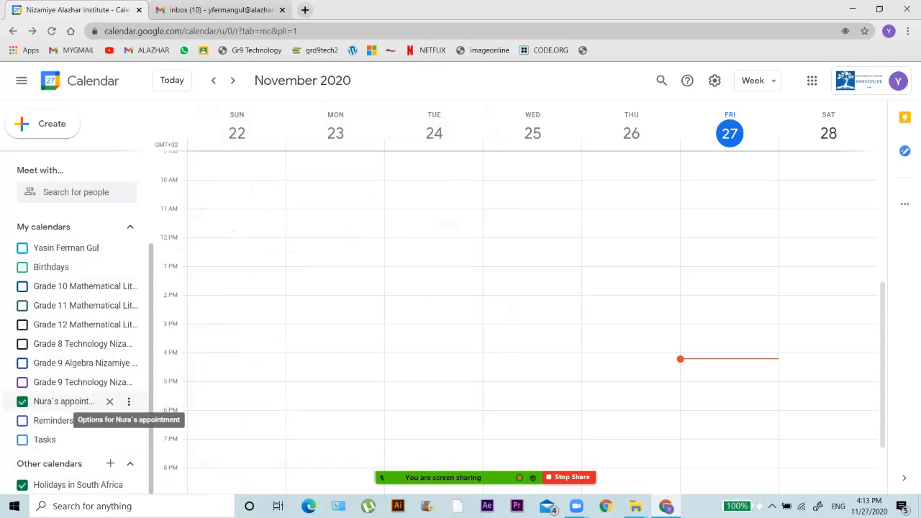
left_click(129, 401)
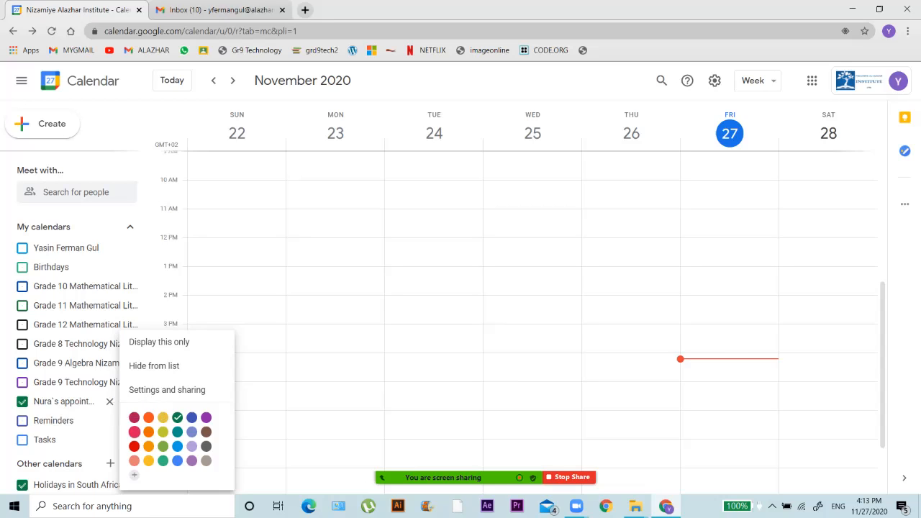
left_click(134, 446)
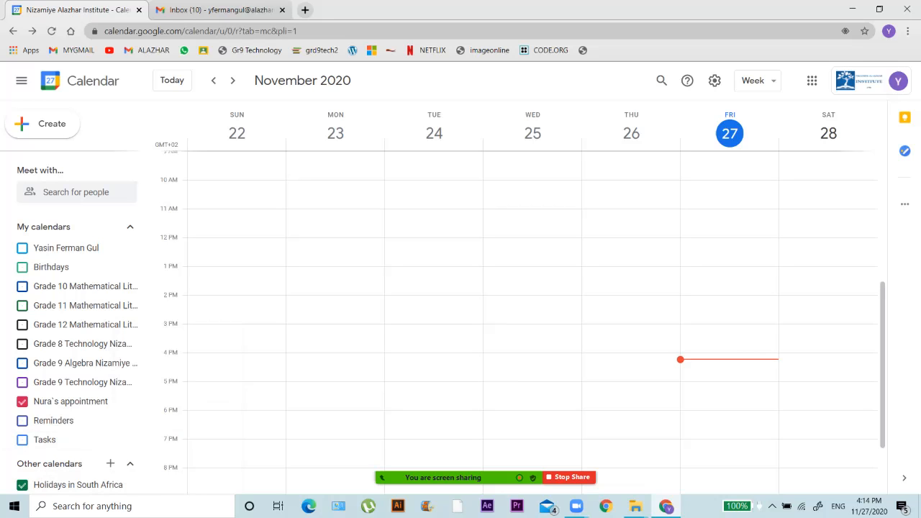
Start an event on Tuesday, November 24, 2:30pm to 3:30pm, titled with the person's first name in possessive form followed by "meeting".
left_click(433, 317)
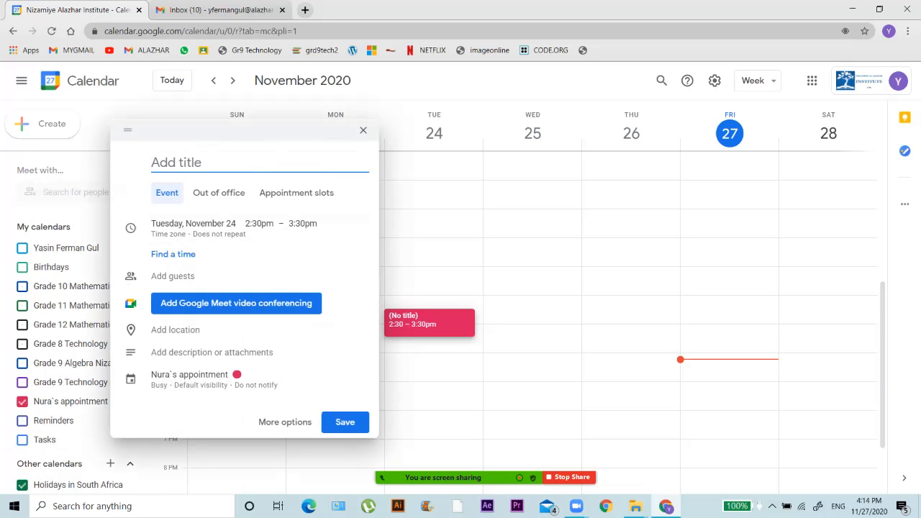
type("nura`s meeting")
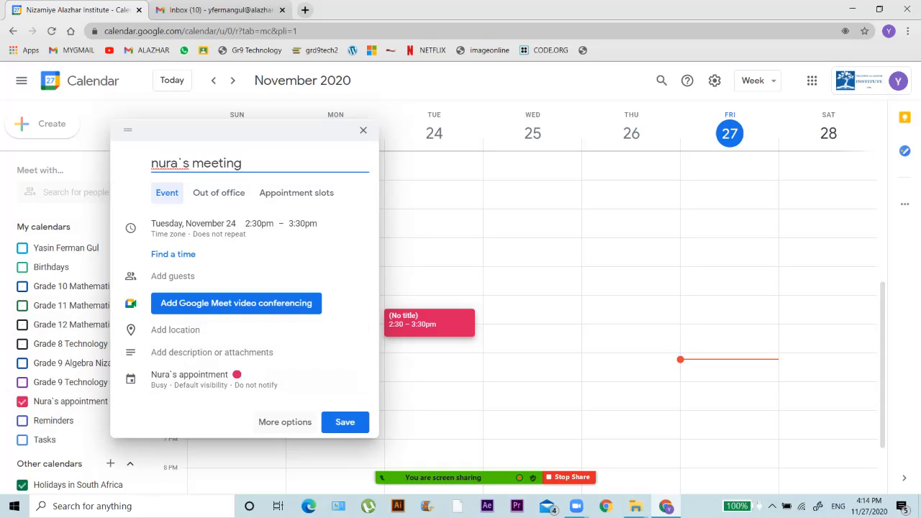
Open the full options of the new meeting event and set its event color to orange.
left_click(285, 422)
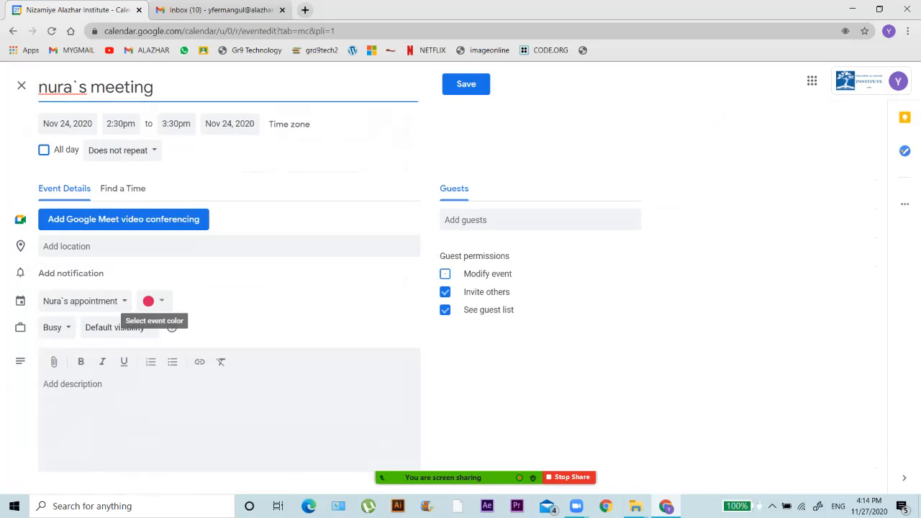
left_click(153, 301)
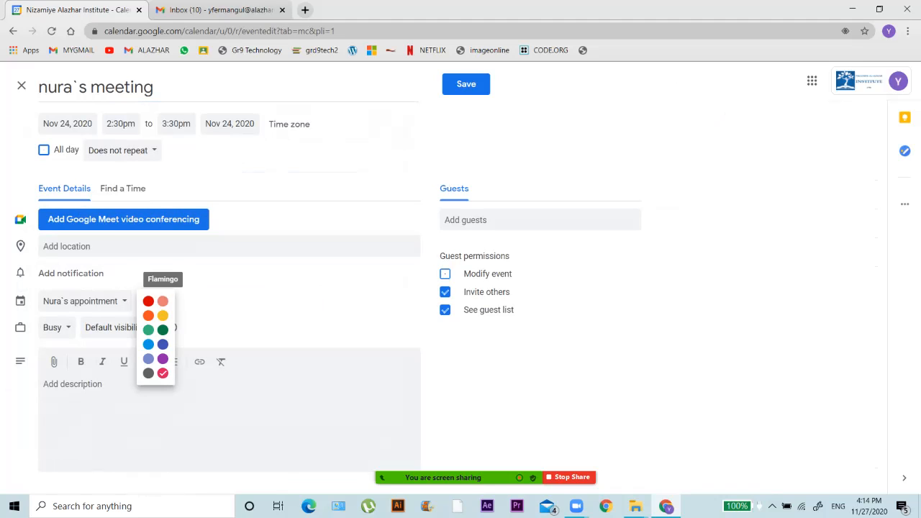
left_click(148, 315)
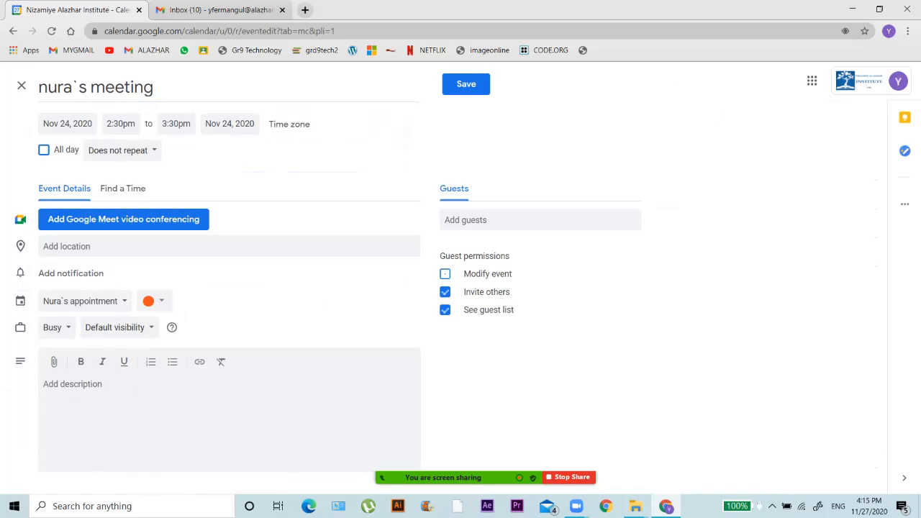
Review the event's visibility and availability choices, keeping Default visibility and Busy.
left_click(119, 328)
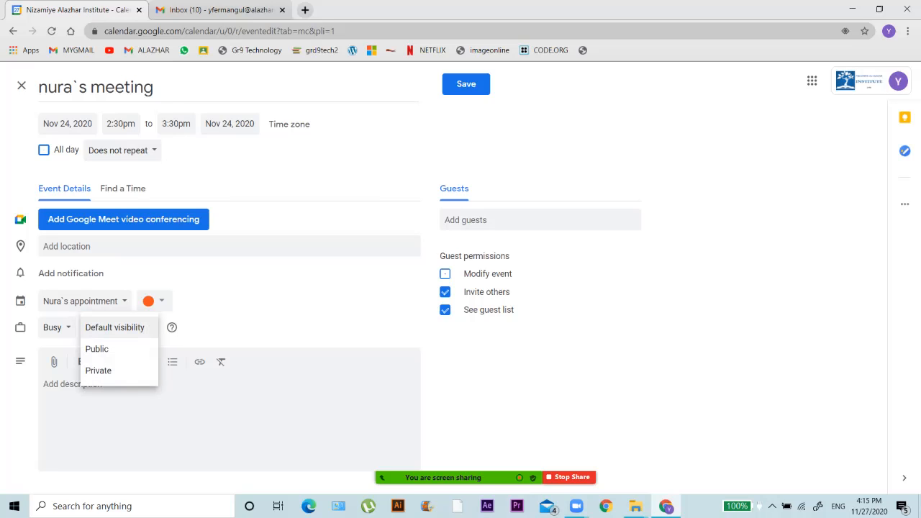
left_click(115, 328)
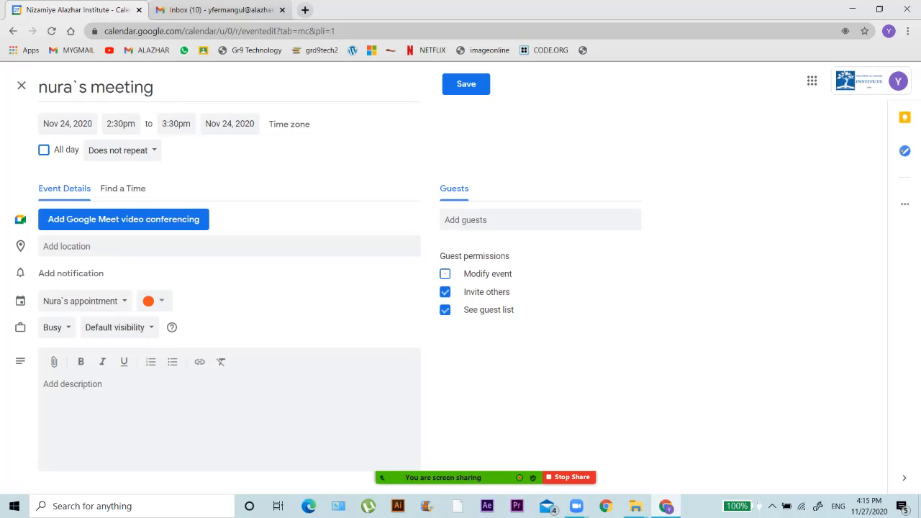
left_click(56, 328)
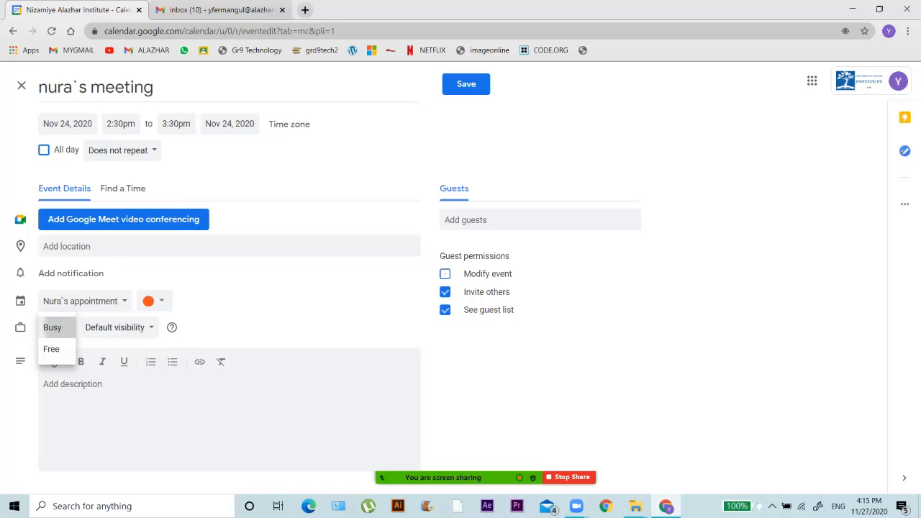
left_click(53, 325)
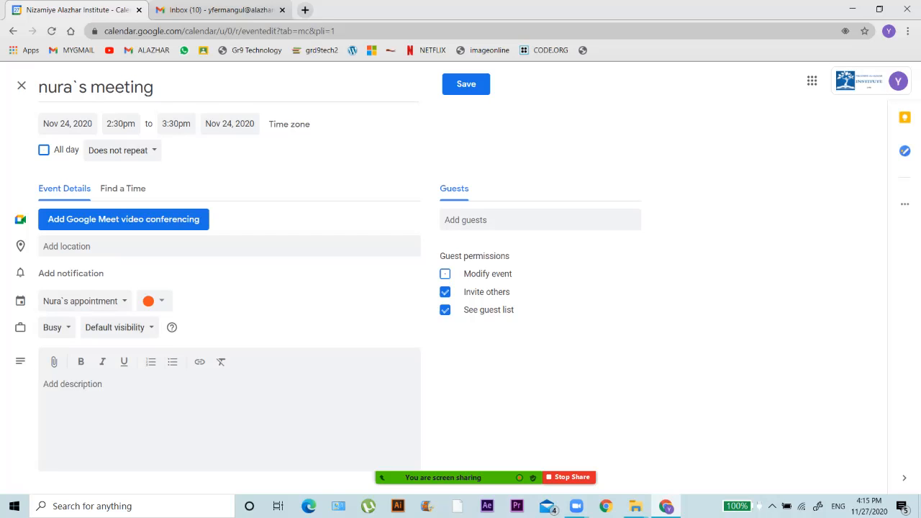
Set the event's end time to 3:00pm for a 30-minute duration.
left_click(176, 123)
left_click(176, 123)
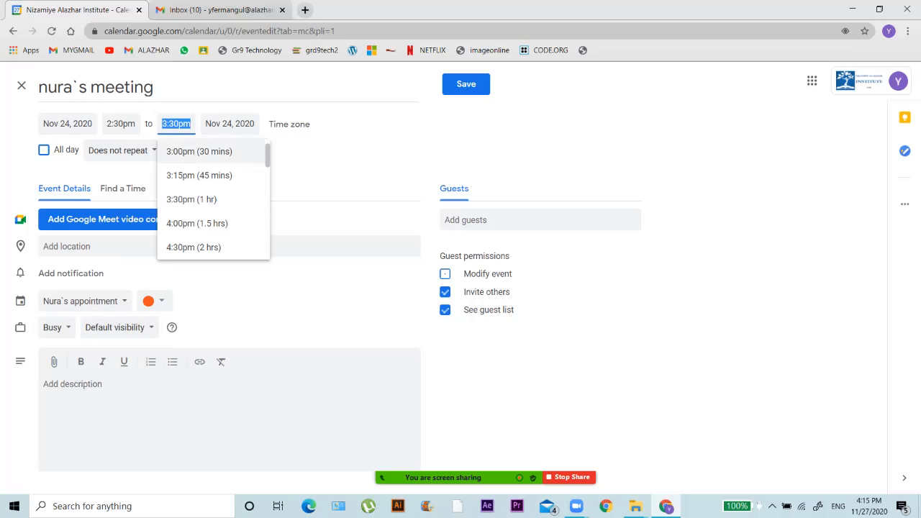
left_click(199, 152)
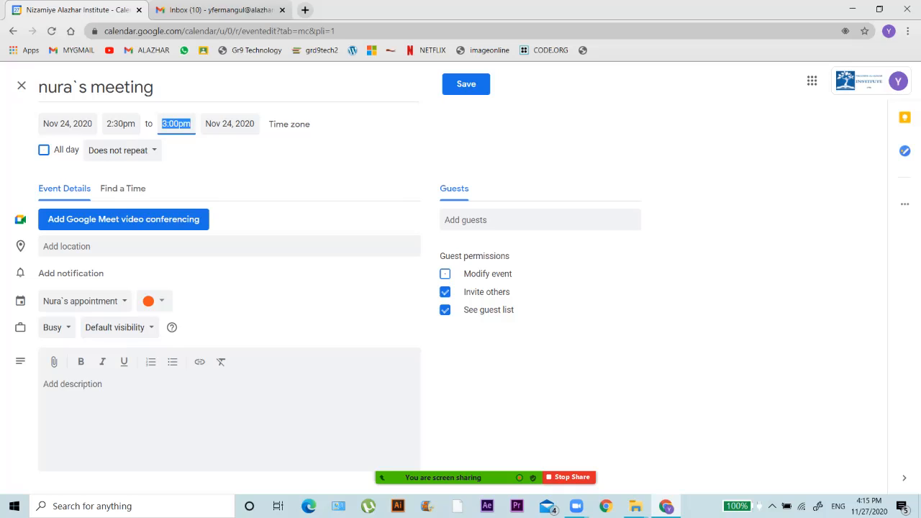
Try out the all-day option and review the repeat choices, keeping a timed event that does not repeat.
left_click(43, 150)
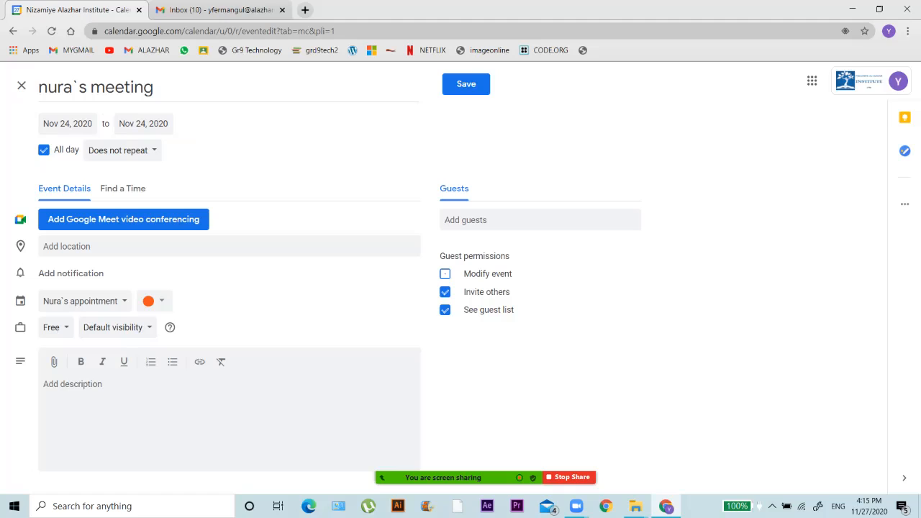
left_click(44, 150)
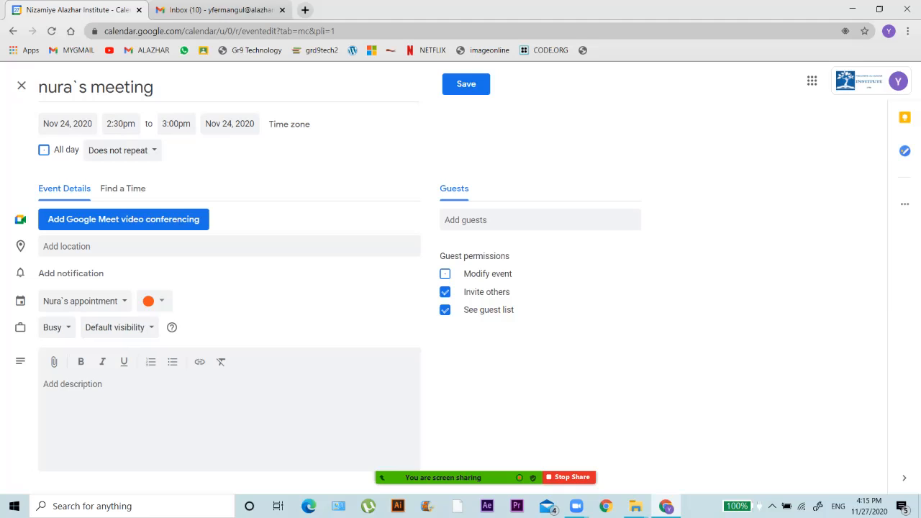
left_click(122, 150)
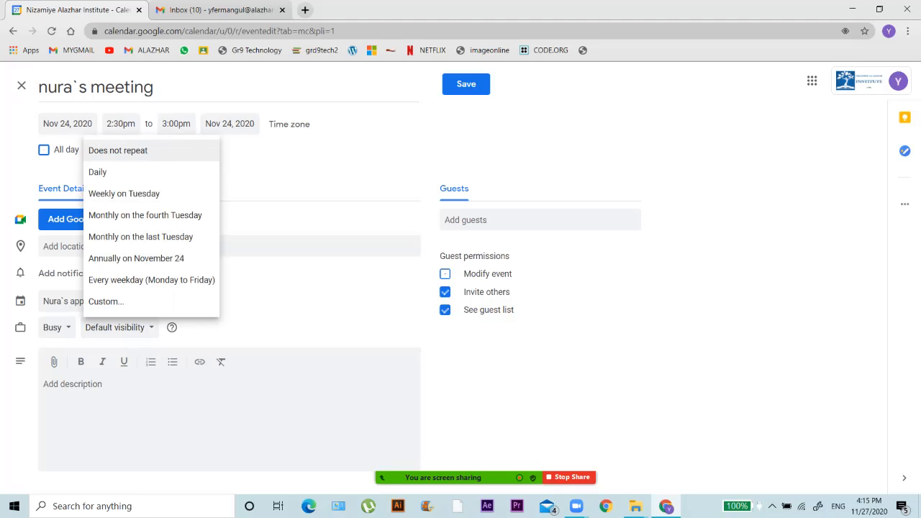
left_click(123, 150)
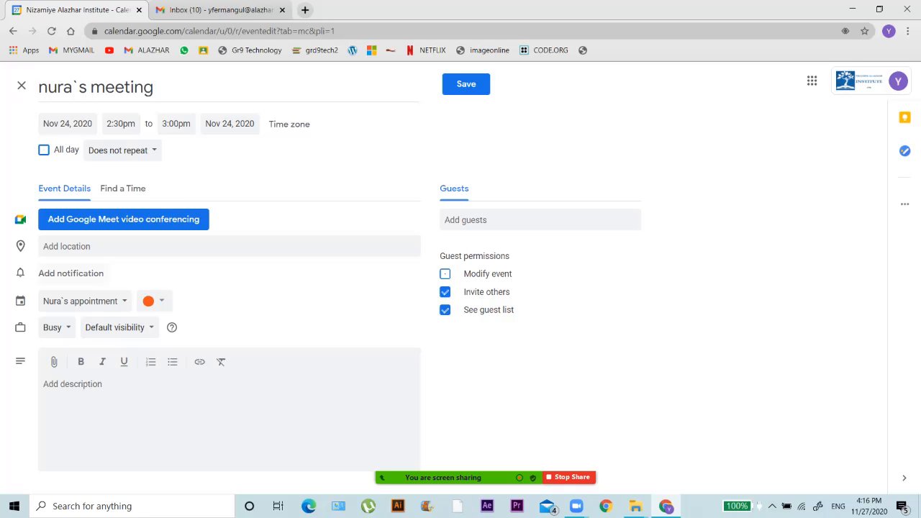
Add an email reminder for the event set to 1 day before.
left_click(72, 273)
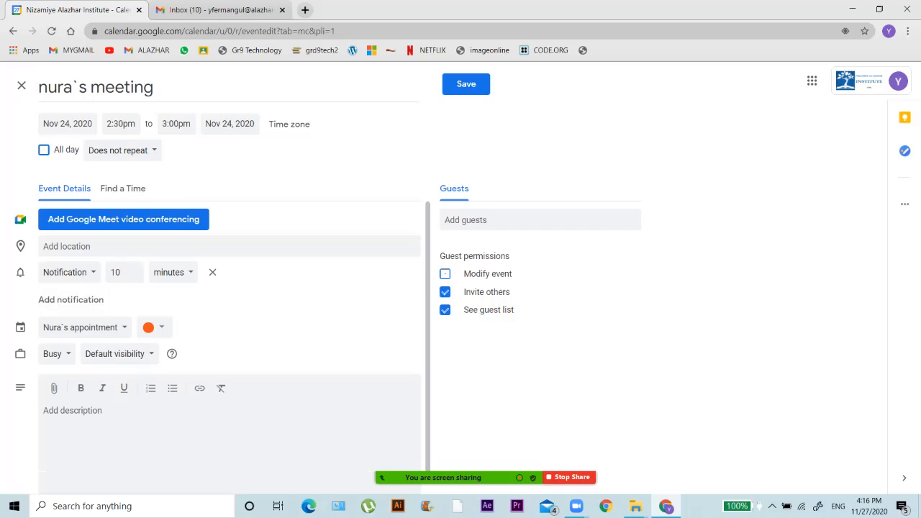
left_click(173, 273)
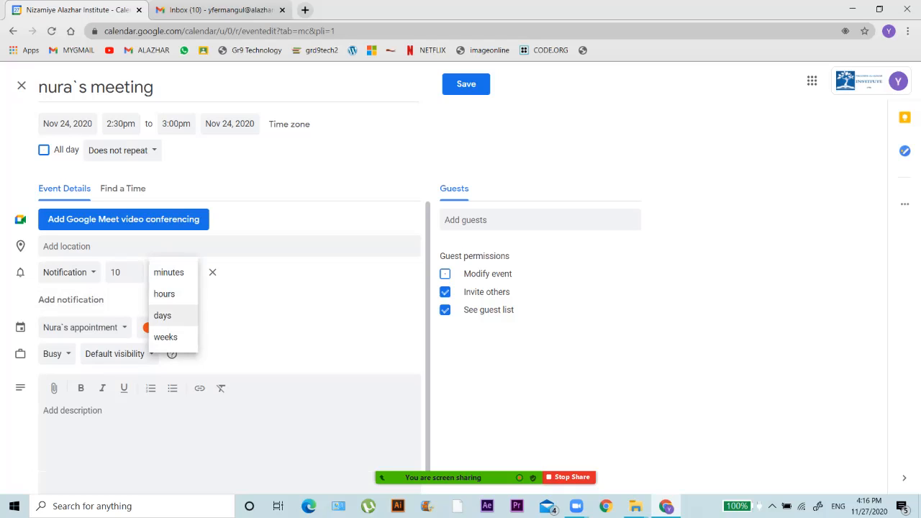
left_click(162, 315)
left_click(68, 272)
left_click(52, 249)
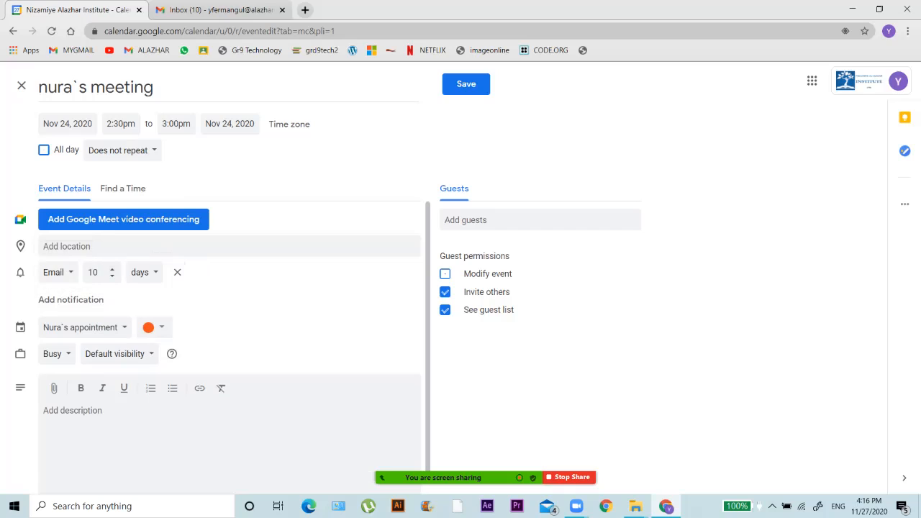
left_click(99, 273)
key("BackSpace")
Add a second reminder as a notification 15 minutes before the event, checking the available time units but keeping minutes.
left_click(253, 288)
key("Return")
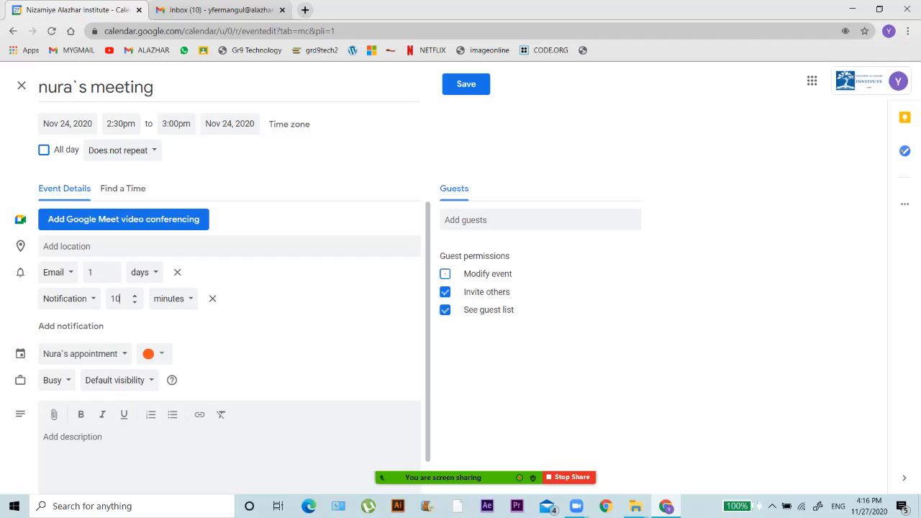
key("BackSpace")
type("5")
key("Tab")
key("Down")
key("Down")
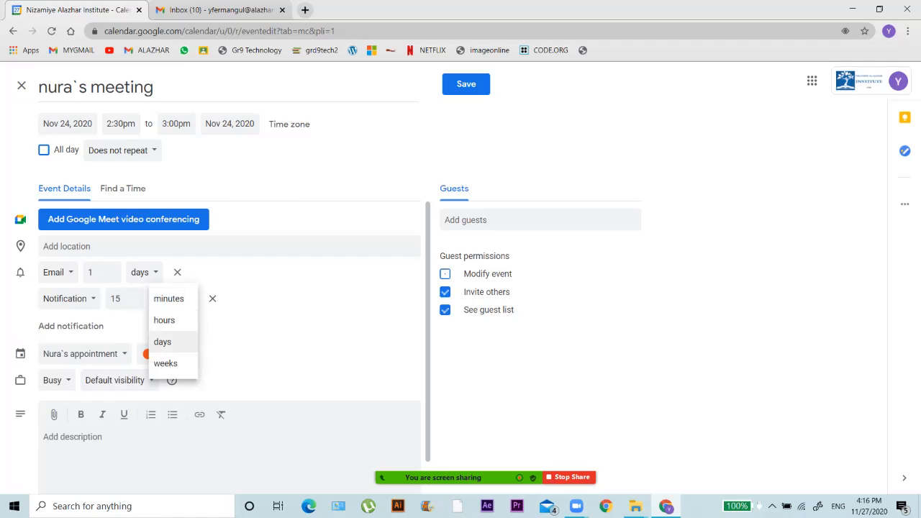
key("Down")
key("Down")
key("Down")
key("Escape")
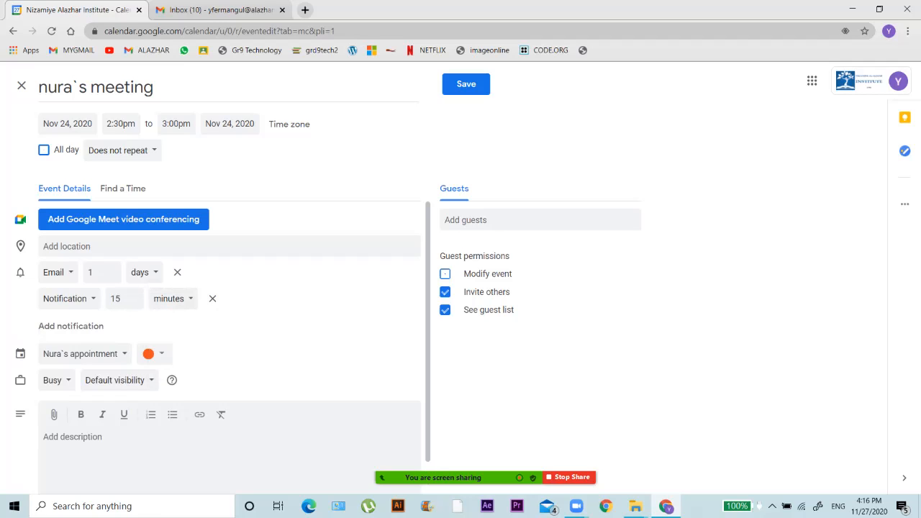
key("Down")
key("Down")
key("Down")
key("Escape")
key("shift+Tab")
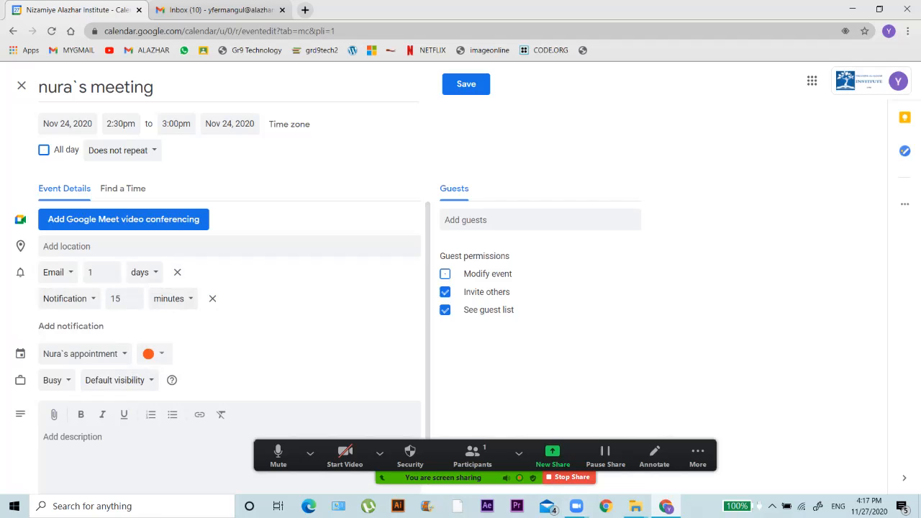
left_click(697, 454)
left_click(731, 396)
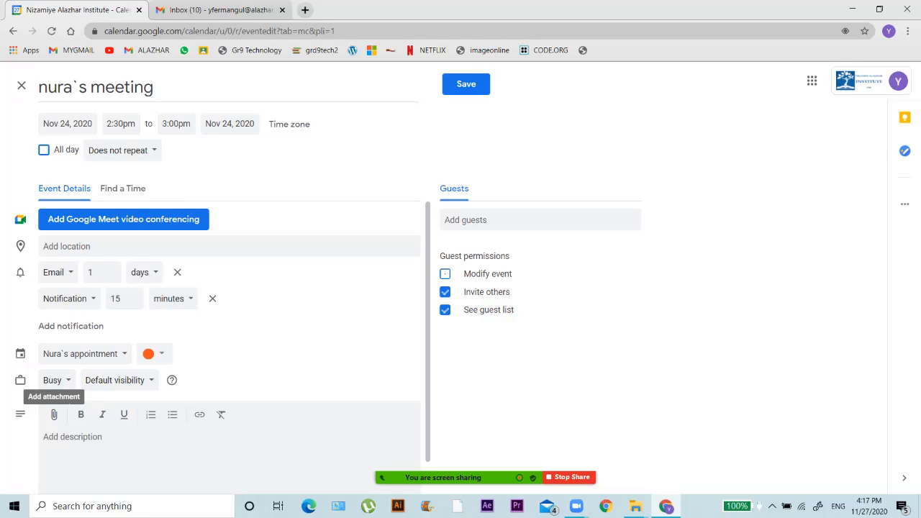
Attach the Biology Homework form from My Drive to the event.
left_click(53, 415)
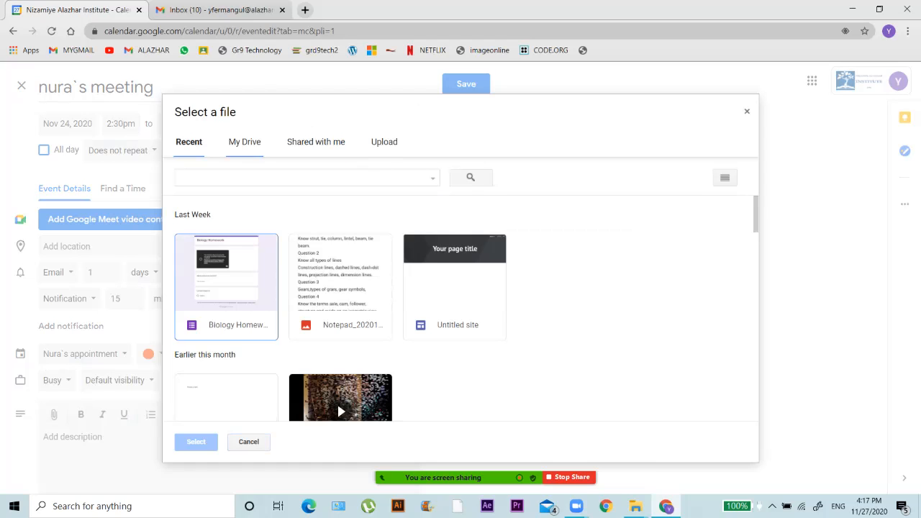
left_click(244, 141)
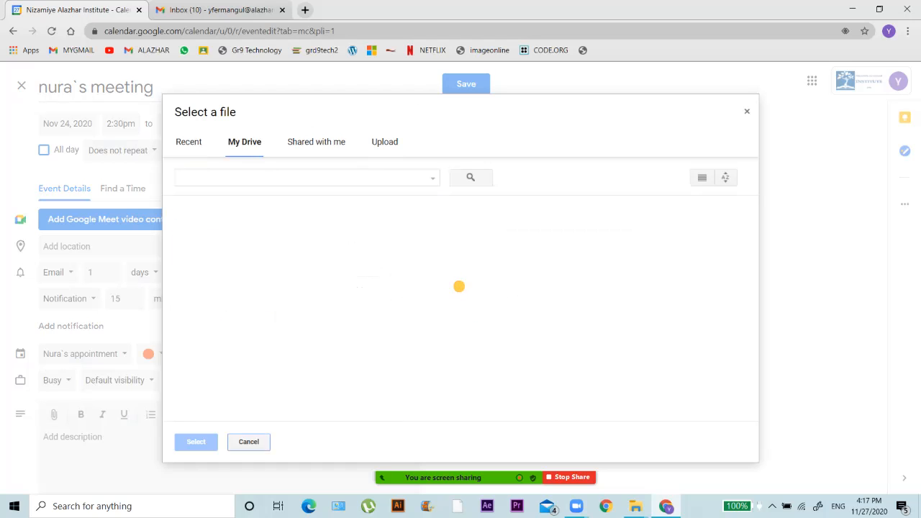
left_click(226, 350)
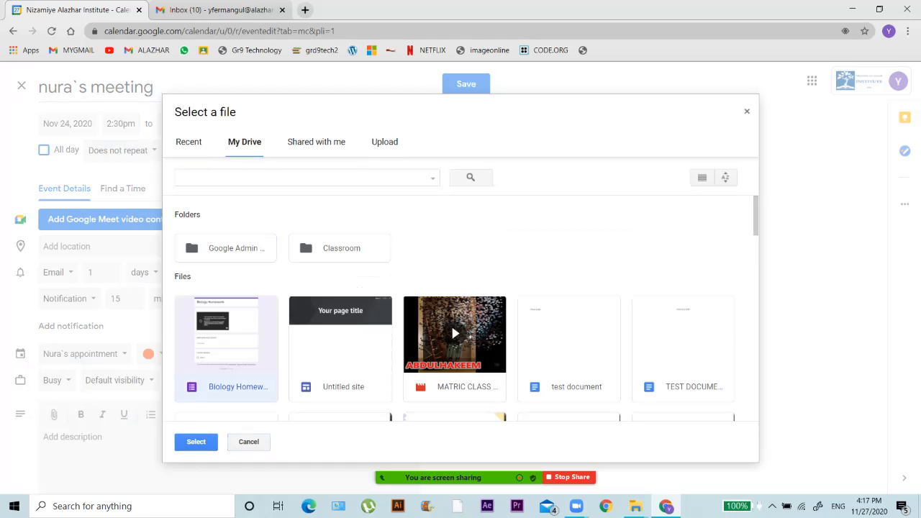
left_click(196, 442)
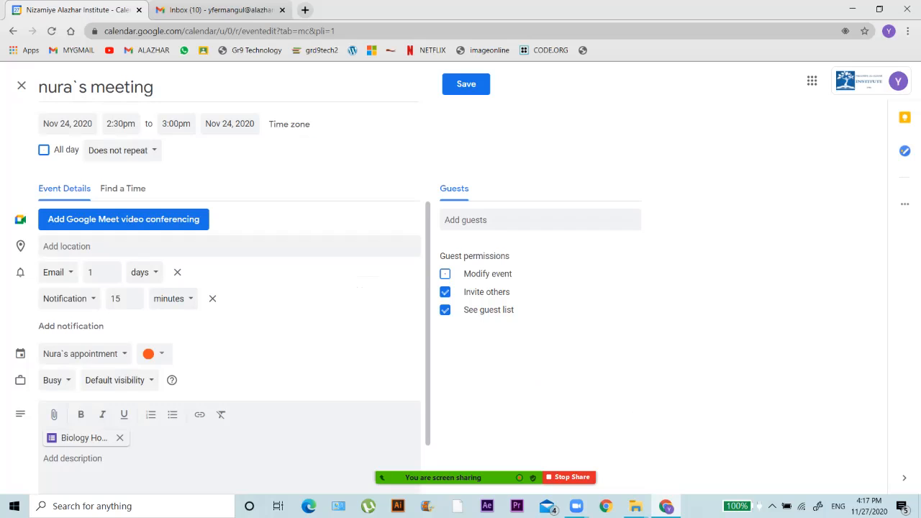
Enter an event description made of the person's first name in possessive form followed by "test paper".
scroll(83, 439, "down", 1)
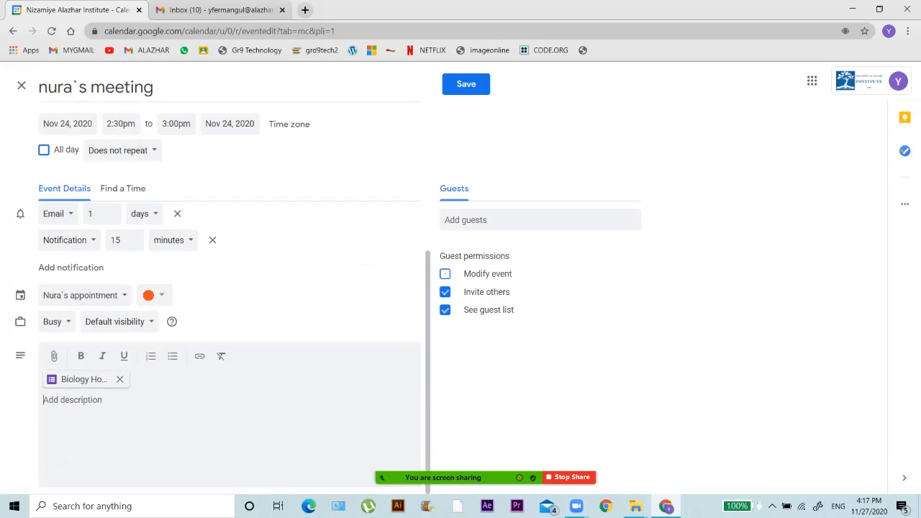
type("Nura")
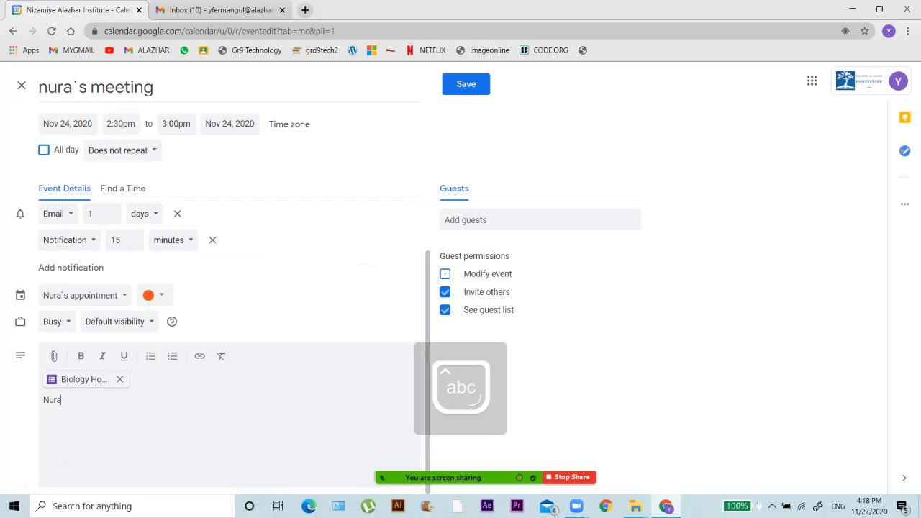
type("`s test")
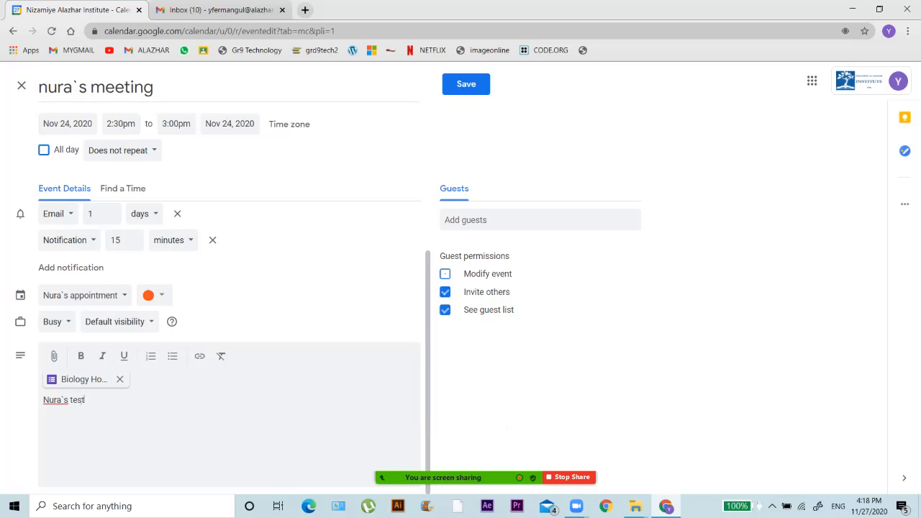
type(" paper")
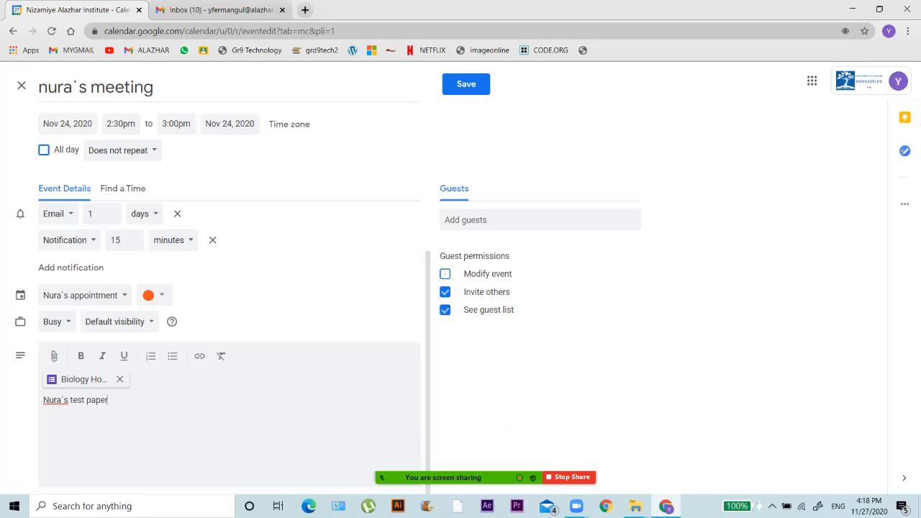
Add a guest to the event by searching for the personal Gmail address and accepting the suggested contact.
left_click(540, 221)
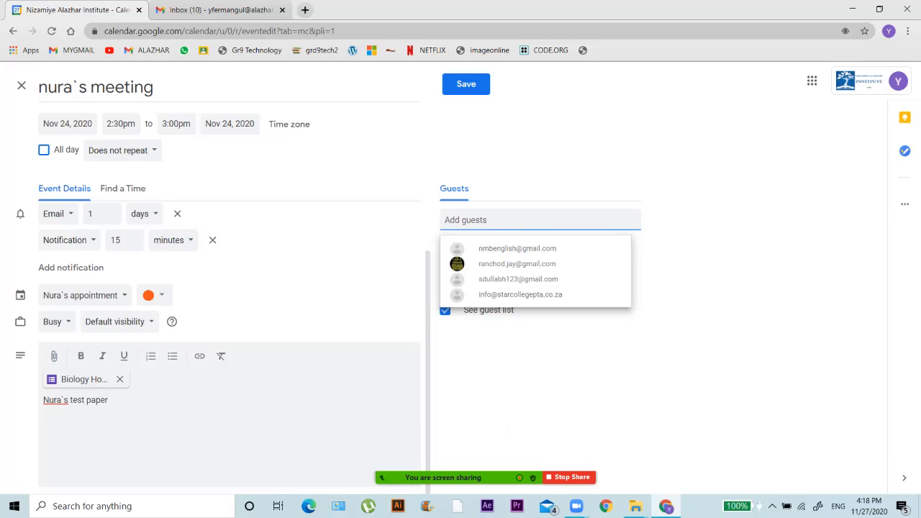
type("yf")
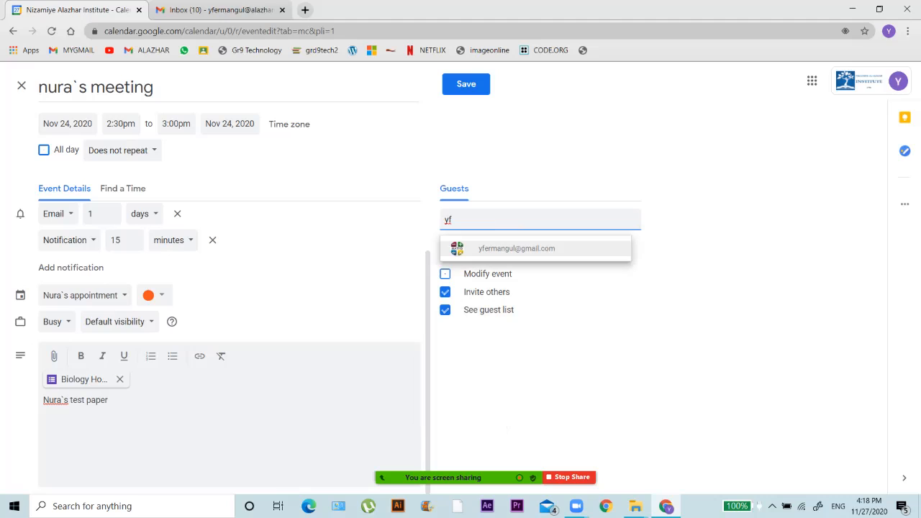
key("Return")
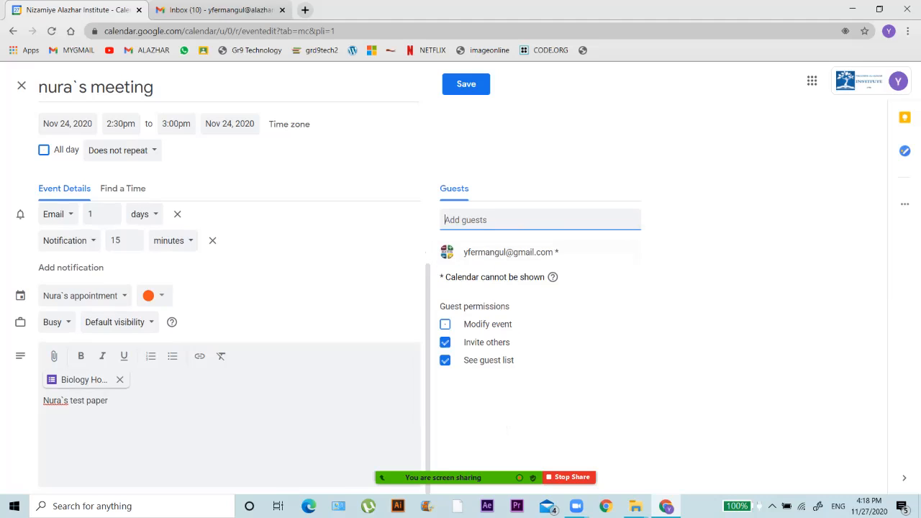
Add a second guest from the suggested contacts and remove that guest from the event again.
type("hseker")
key("BackSpace")
key("BackSpace")
key("BackSpace")
key("BackSpace")
key("BackSpace")
key("BackSpace")
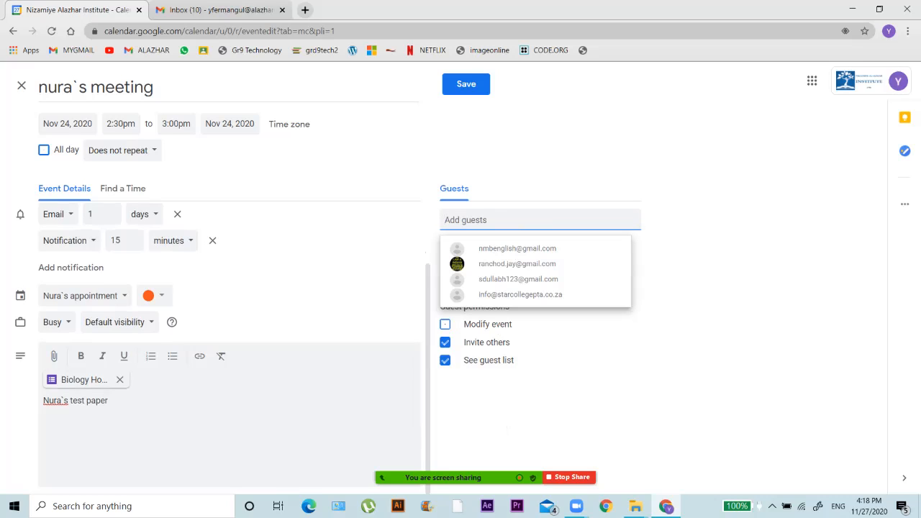
type("h")
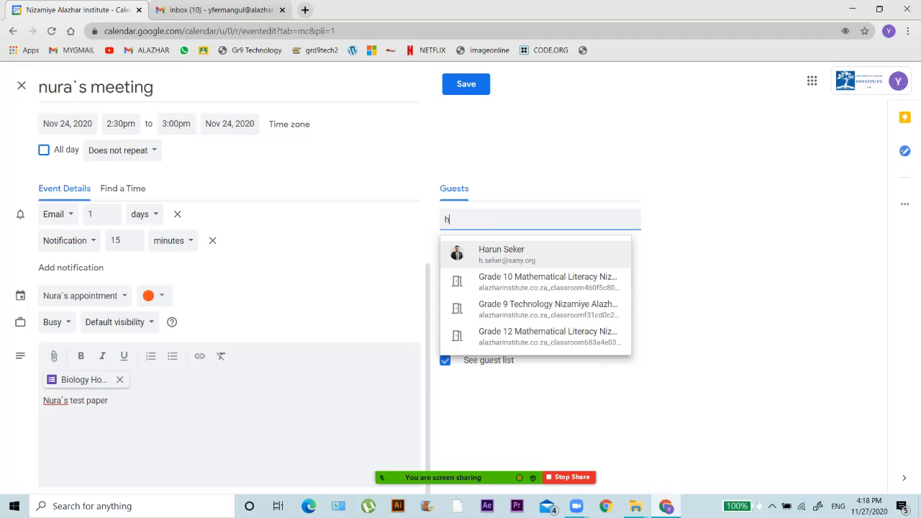
key("Return")
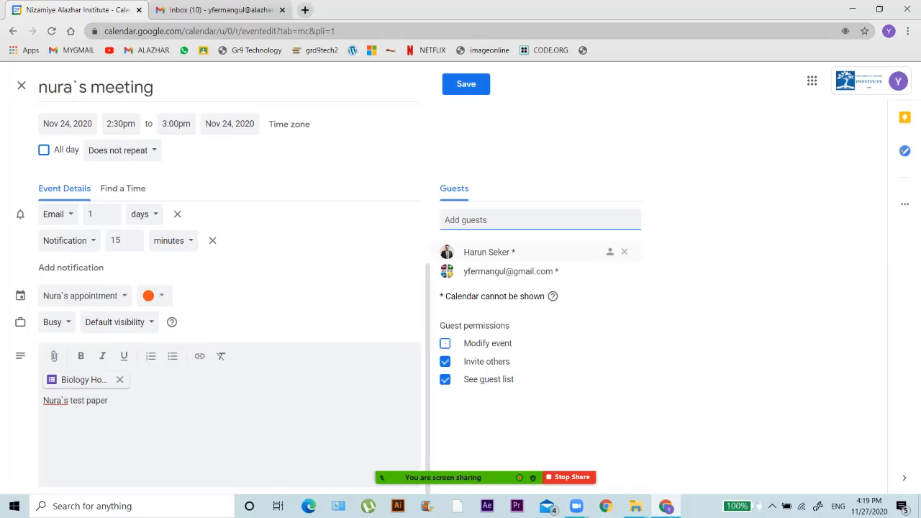
left_click(624, 252)
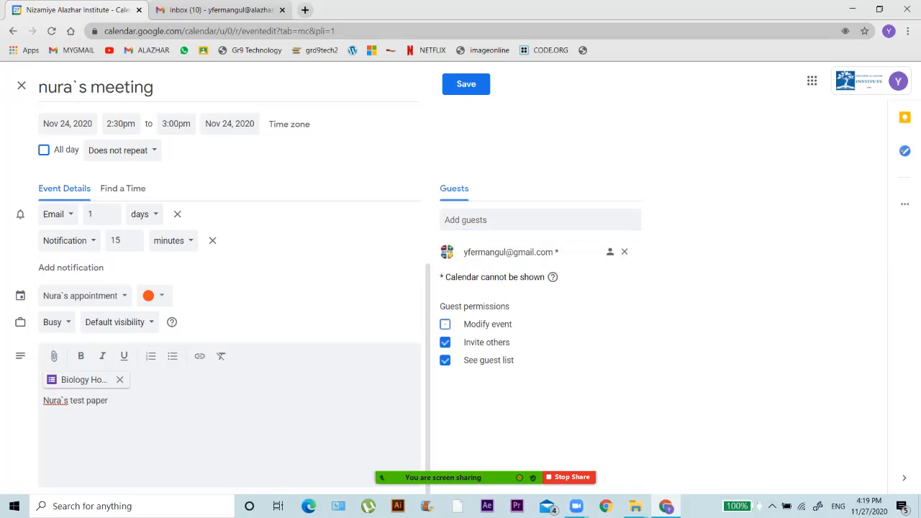
left_click(531, 220)
type("yfer")
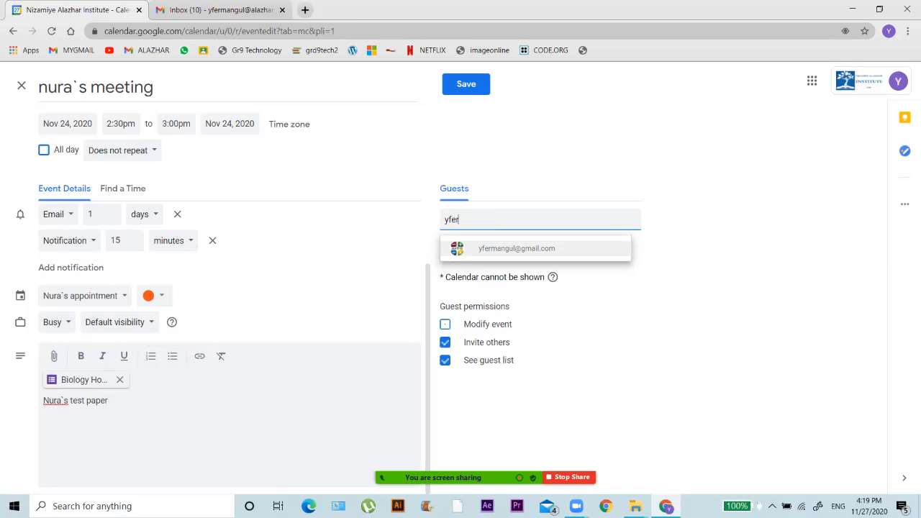
key("BackSpace")
key("BackSpace")
key("BackSpace")
key("BackSpace")
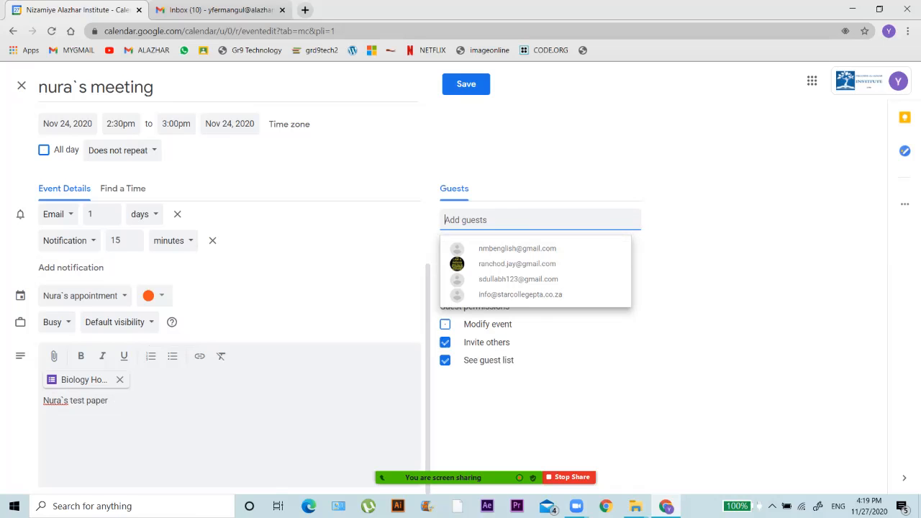
key("Escape")
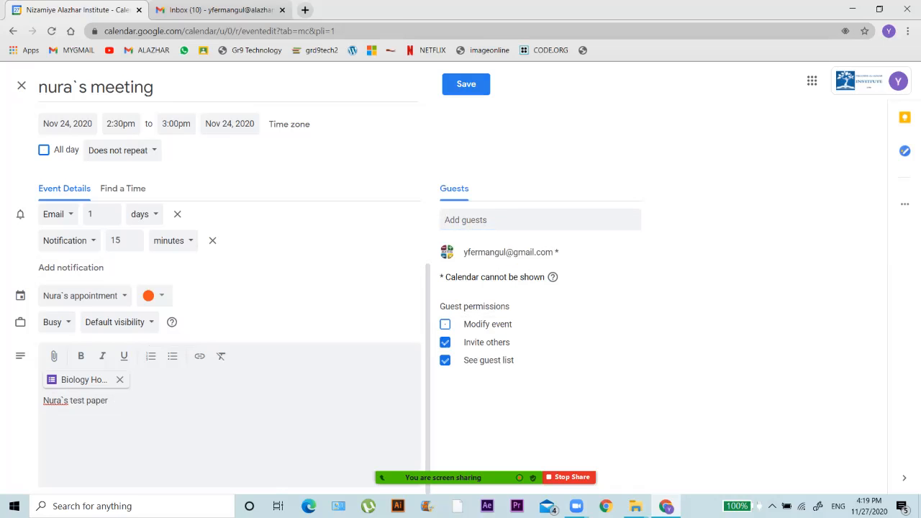
Try to save the event with invitation emails sent, but return to editing instead of inviting external guests.
left_click(465, 85)
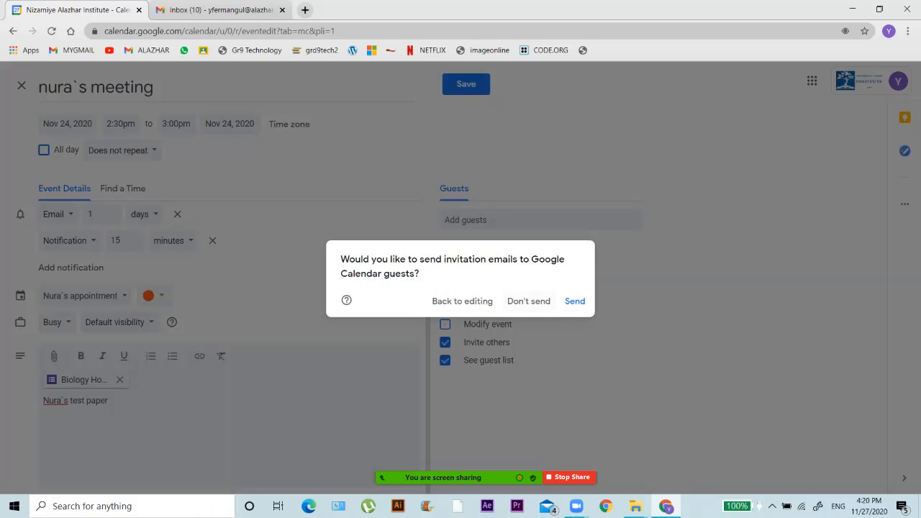
left_click(575, 301)
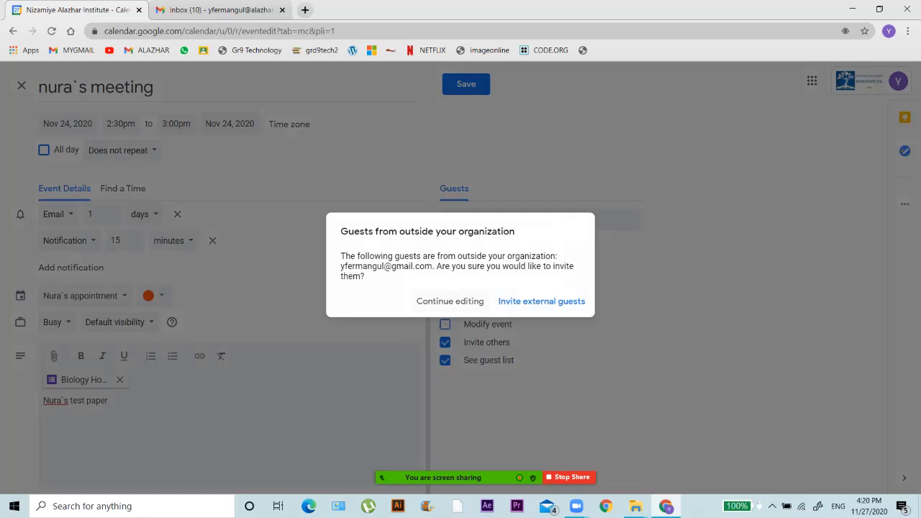
left_click(450, 301)
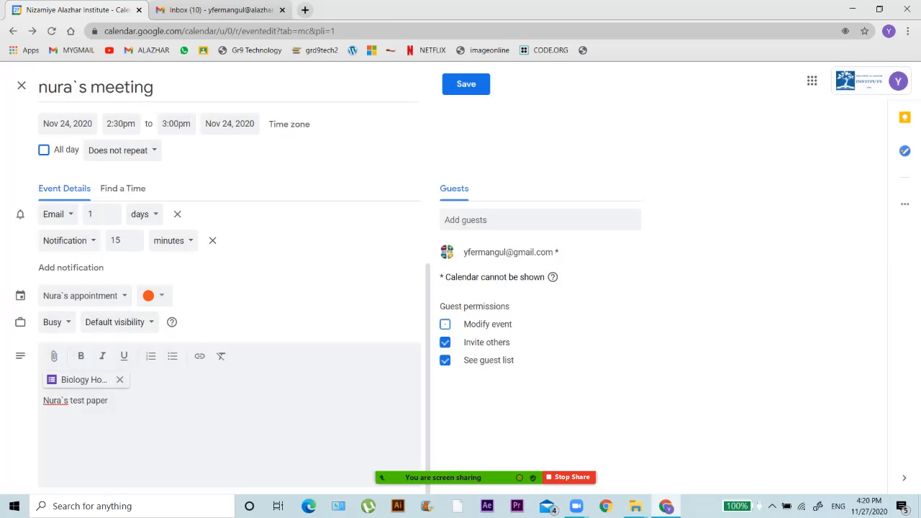